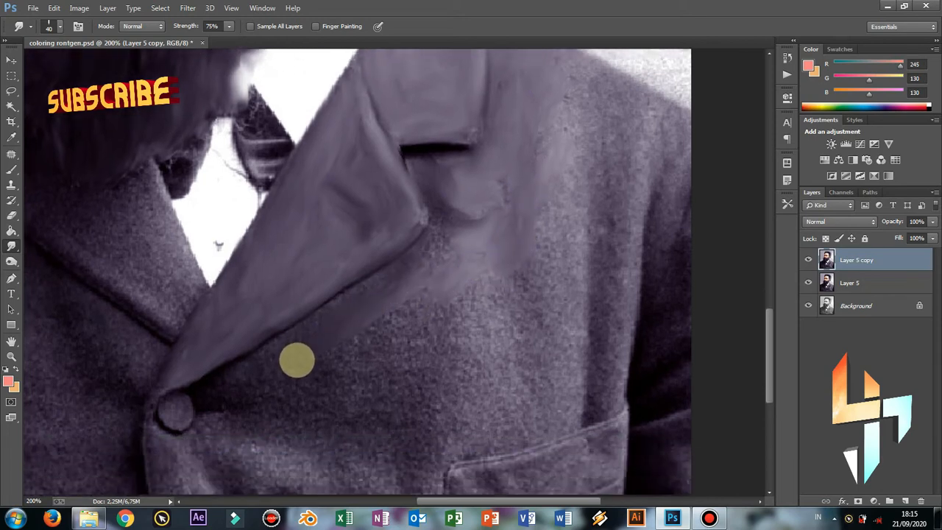
Smudge the coat below the lapel tip, then from pocket to shoulder with a larger brush
mouse_move(442, 221)
left_mouse_down()
mouse_move(402, 271)
mouse_move(424, 218)
mouse_move(366, 291)
mouse_move(366, 275)
mouse_move(228, 381)
mouse_move(208, 376)
mouse_move(177, 405)
mouse_move(166, 383)
mouse_move(166, 459)
mouse_move(167, 444)
mouse_move(196, 419)
mouse_move(212, 431)
mouse_move(266, 377)
mouse_move(391, 312)
mouse_move(391, 325)
mouse_move(431, 304)
mouse_move(405, 323)
mouse_move(426, 301)
mouse_move(276, 406)
mouse_move(215, 416)
mouse_move(215, 407)
mouse_move(257, 383)
mouse_move(231, 413)
mouse_move(259, 413)
mouse_move(299, 358)
mouse_move(340, 369)
mouse_move(316, 425)
mouse_move(298, 404)
mouse_move(426, 355)
mouse_move(428, 382)
mouse_move(394, 407)
mouse_move(377, 426)
left_mouse_up()
key("bracketright")
key("bracketright")
key("bracketright")
key("ctrl+minus")
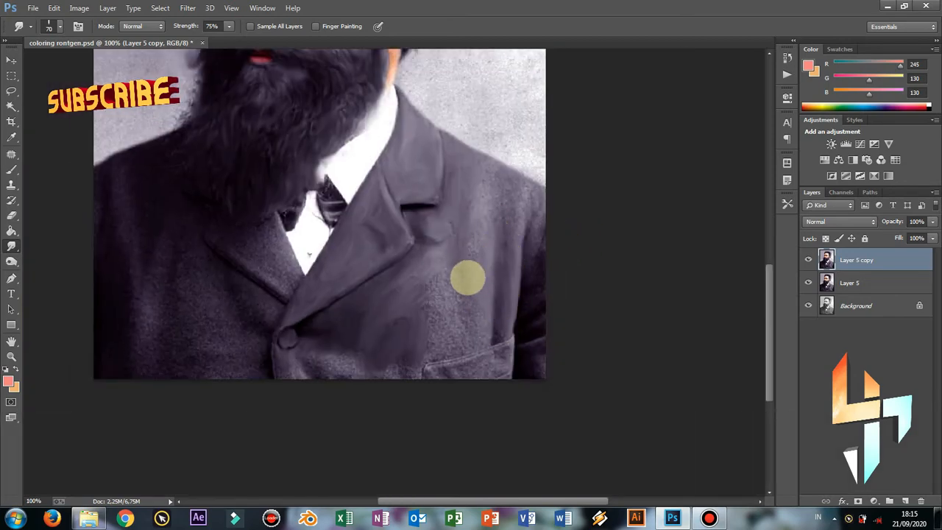
mouse_move(442, 334)
left_mouse_down()
mouse_move(450, 246)
mouse_move(497, 219)
mouse_move(482, 208)
mouse_move(474, 171)
mouse_move(510, 185)
mouse_move(518, 215)
mouse_move(504, 247)
mouse_move(501, 205)
mouse_move(541, 219)
mouse_move(540, 313)
mouse_move(552, 308)
mouse_move(530, 364)
mouse_move(539, 360)
mouse_move(551, 347)
mouse_move(424, 343)
mouse_move(417, 378)
mouse_move(397, 369)
mouse_move(376, 390)
mouse_move(324, 366)
mouse_move(350, 368)
mouse_move(335, 356)
mouse_move(297, 375)
mouse_move(324, 385)
mouse_move(462, 367)
mouse_move(487, 374)
mouse_move(469, 382)
mouse_move(453, 383)
mouse_move(509, 364)
mouse_move(499, 332)
mouse_move(457, 320)
left_mouse_up()
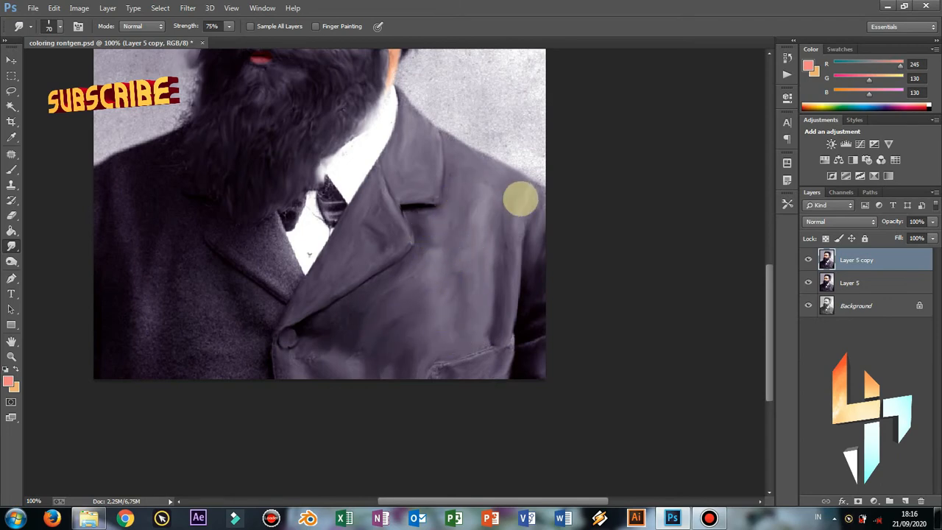
Toggle Layer 5 copy to compare with the original, reframe the beard, and undo the last smudge
left_click(807, 261)
left_click(806, 261)
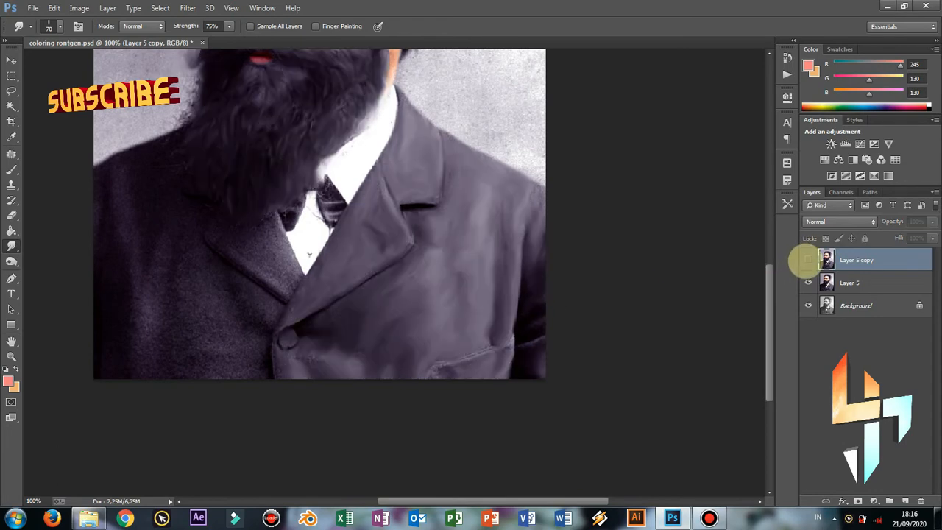
left_click(806, 261)
left_click(806, 262)
left_click_drag(385, 282, 450, 347)
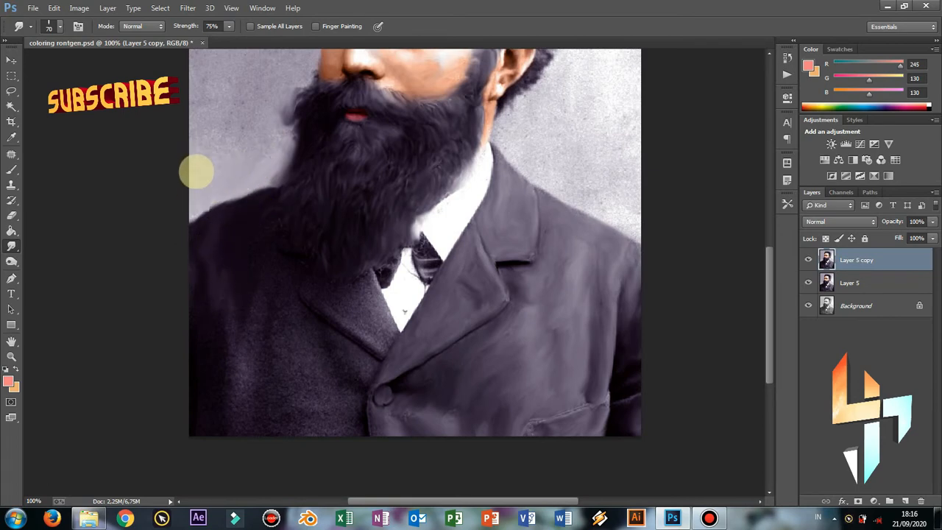
scroll(265, 162, "up", 3)
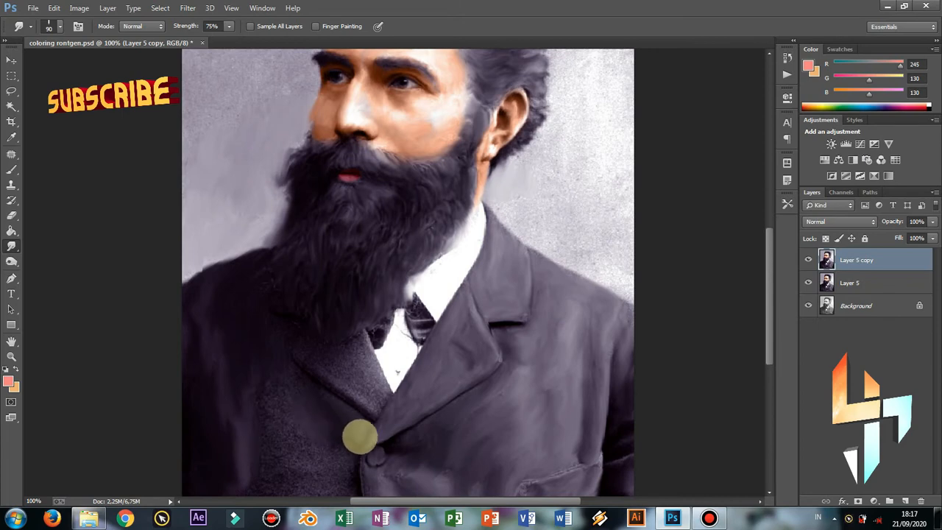
key("ctrl+z")
Step back two more history states, then smudge the lower-left coat and collar with a smaller brush
key("alt+z")
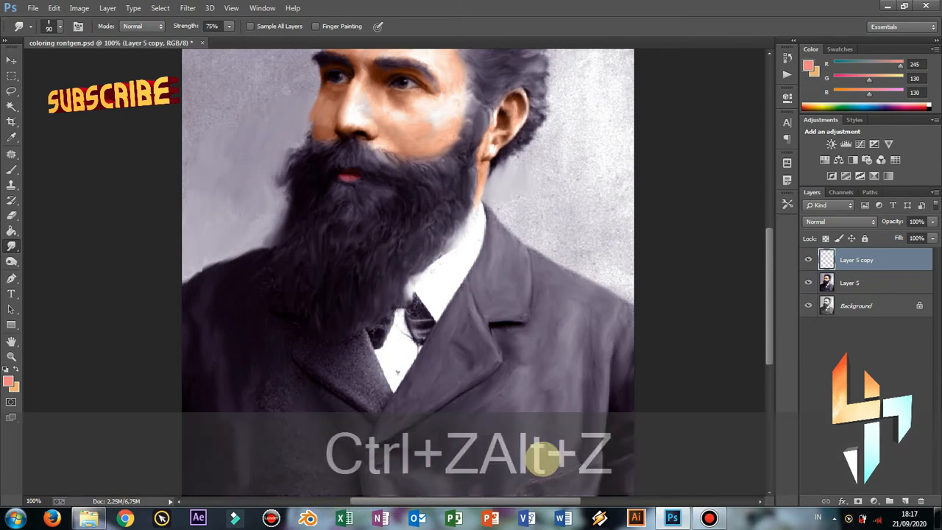
key("ctrl+alt+z")
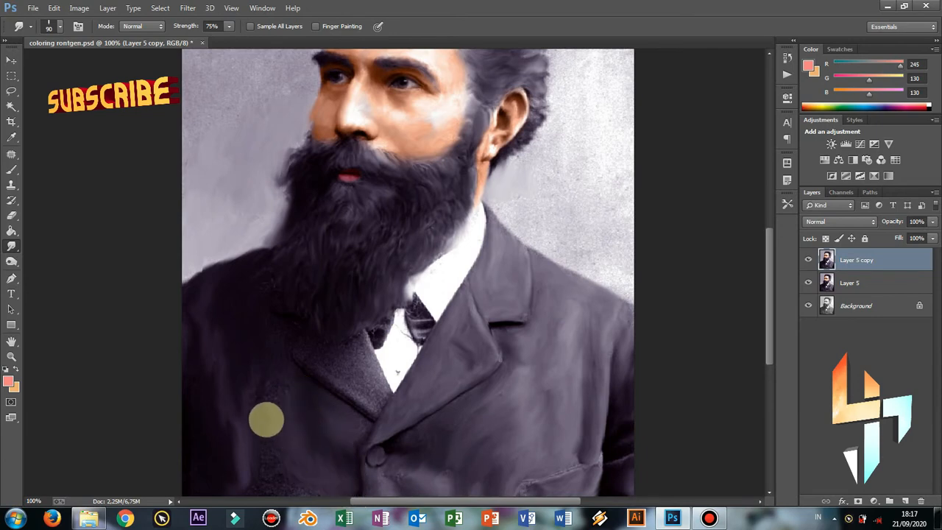
mouse_move(266, 419)
left_mouse_down()
mouse_move(283, 463)
mouse_move(268, 467)
mouse_move(266, 489)
mouse_move(252, 498)
mouse_move(307, 490)
left_mouse_up()
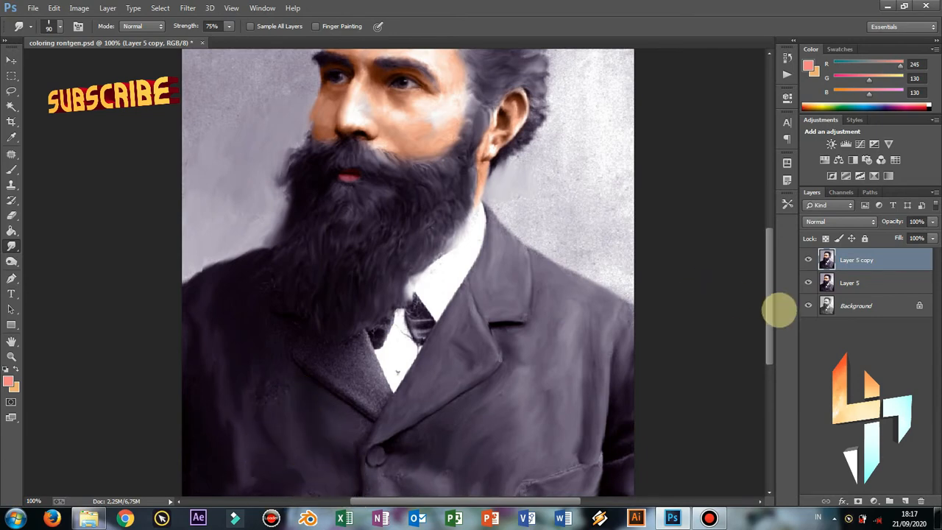
left_click_drag(769, 310, 762, 343)
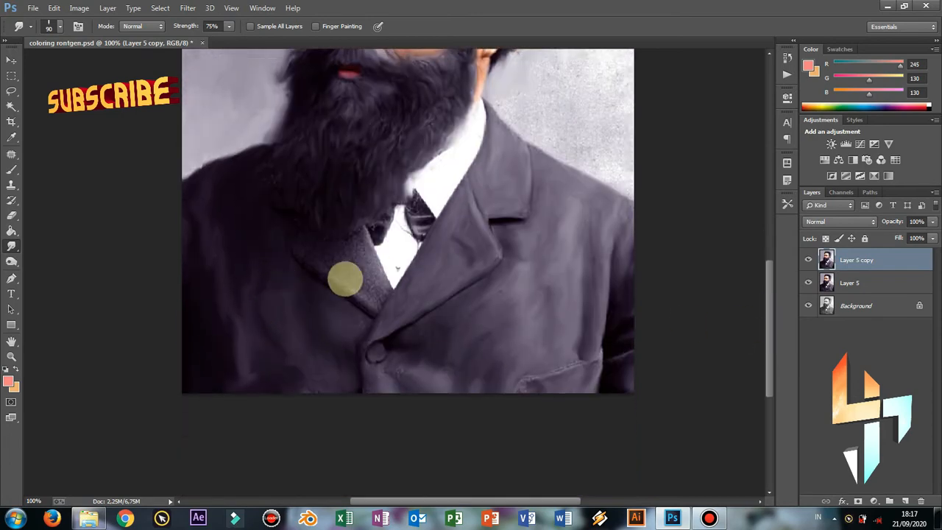
key("bracketleft")
key("bracketleft")
key("bracketleft")
key("bracketleft")
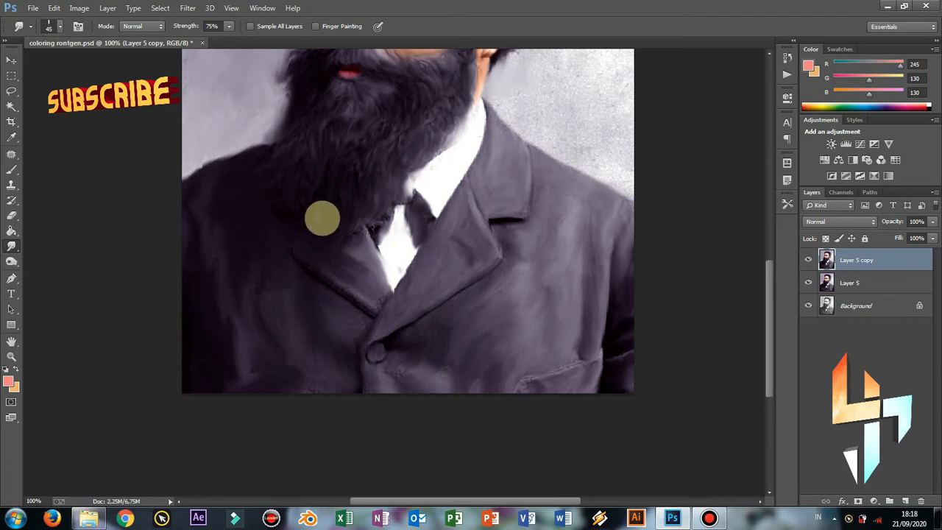
mouse_move(390, 215)
left_mouse_down()
mouse_move(346, 239)
mouse_move(290, 238)
mouse_move(266, 216)
mouse_move(281, 190)
mouse_move(312, 217)
mouse_move(264, 203)
mouse_move(271, 233)
mouse_move(230, 258)
mouse_move(201, 305)
mouse_move(201, 268)
mouse_move(184, 247)
left_mouse_up()
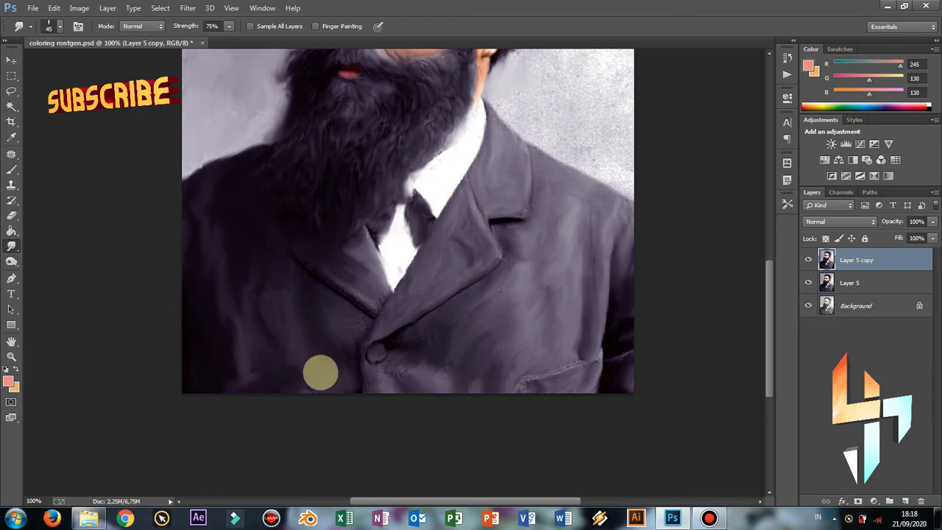
Save the document, dismissing the save error and saving again
key("ctrl+s")
left_click(480, 203)
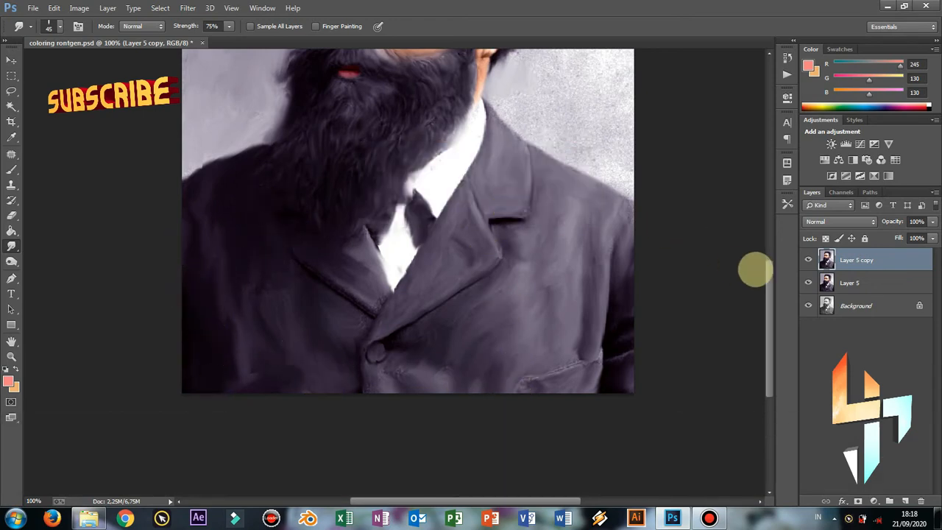
key("ctrl+s")
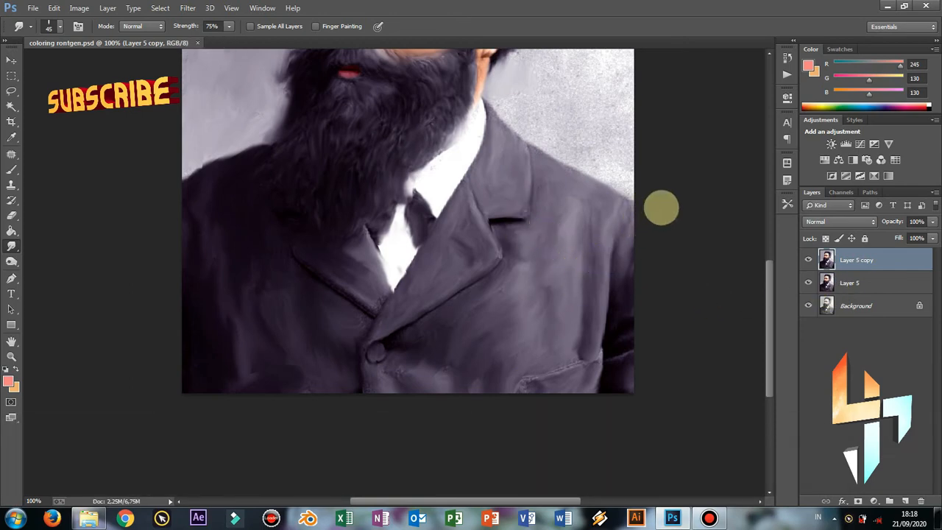
left_click_drag(776, 287, 769, 232)
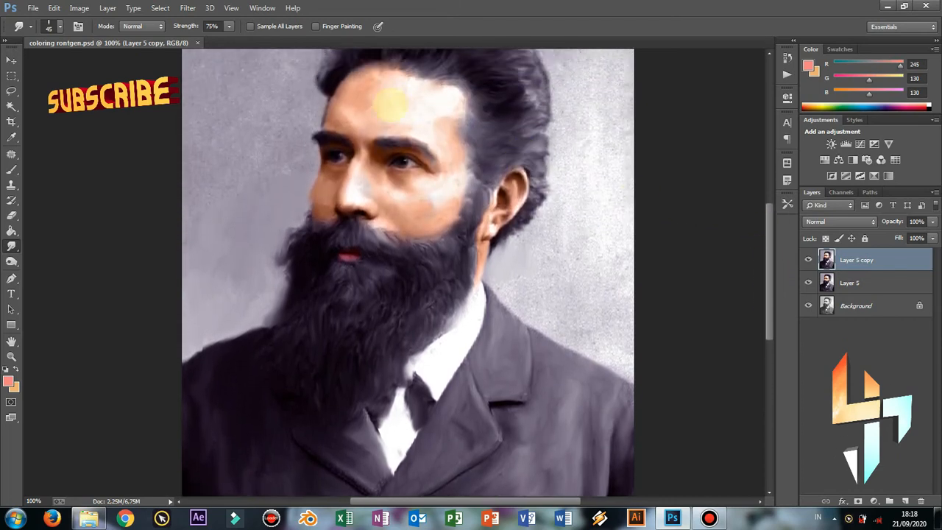
Zoom in on the nose area and smudge the cheek edge with a smaller brush
key("ctrl+equal")
key("ctrl+equal")
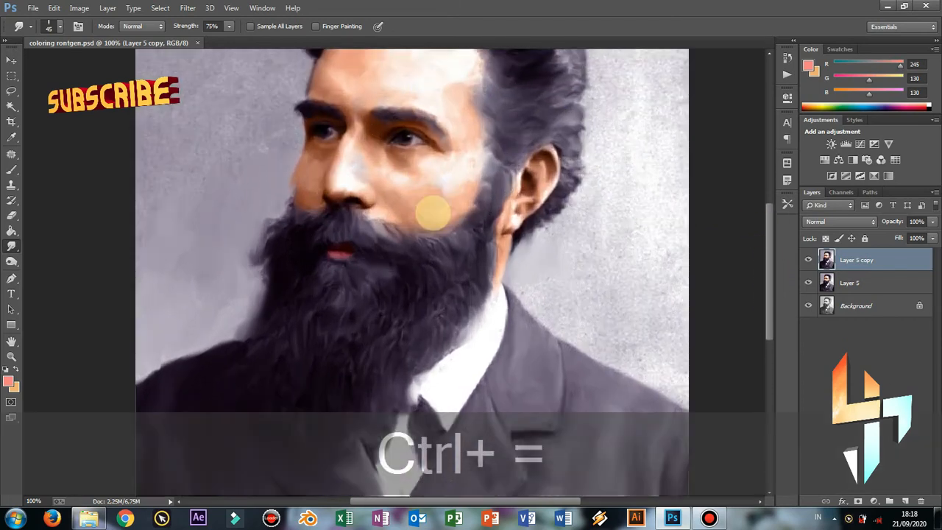
key("space")
left_click_drag(375, 189, 482, 321)
key("bracketleft")
key("bracketleft")
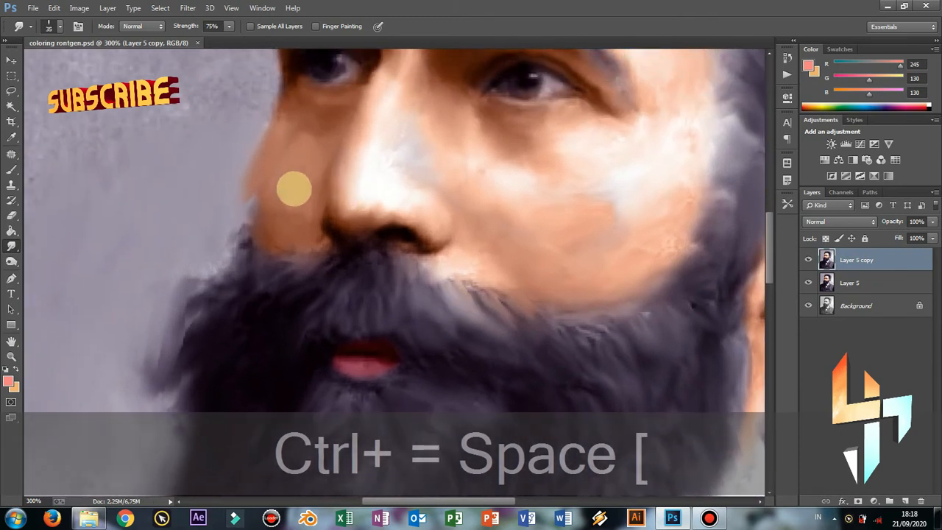
mouse_move(250, 133)
left_mouse_down()
mouse_move(258, 207)
mouse_move(253, 192)
mouse_move(241, 199)
mouse_move(259, 195)
mouse_move(268, 207)
mouse_move(289, 152)
mouse_move(328, 136)
mouse_move(291, 133)
mouse_move(300, 162)
mouse_move(283, 213)
left_mouse_up()
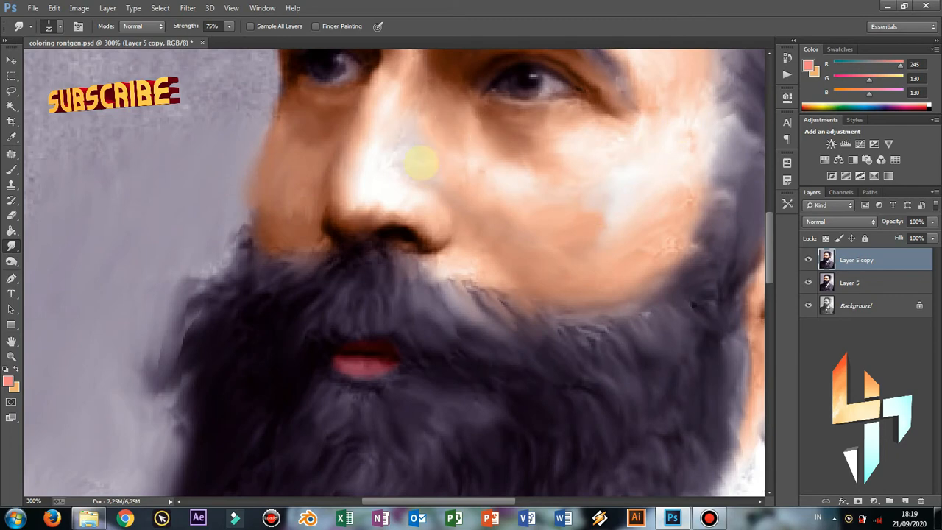
Set a larger Brush to 29% opacity and 32% flow, sampling light to deep skin tones from the face
left_click(11, 169)
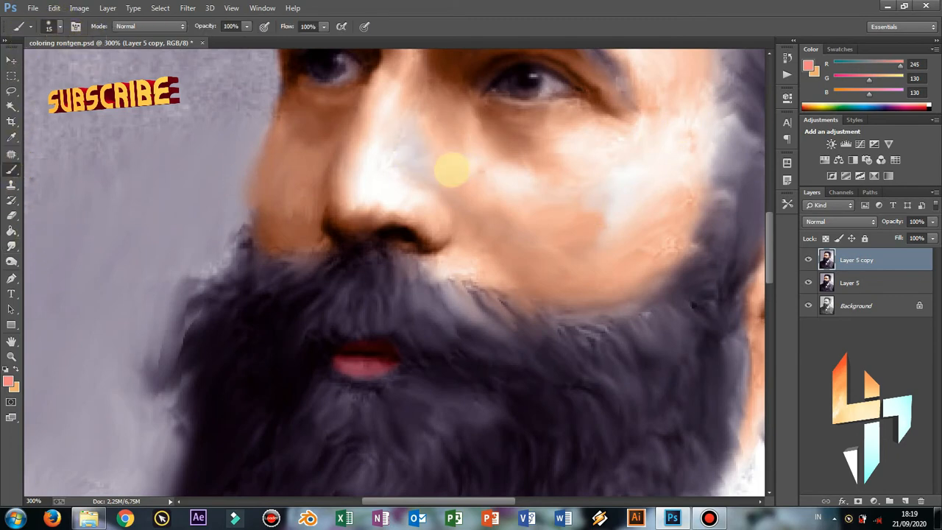
key("bracketright")
key("bracketright")
key("bracketright")
left_click(204, 40)
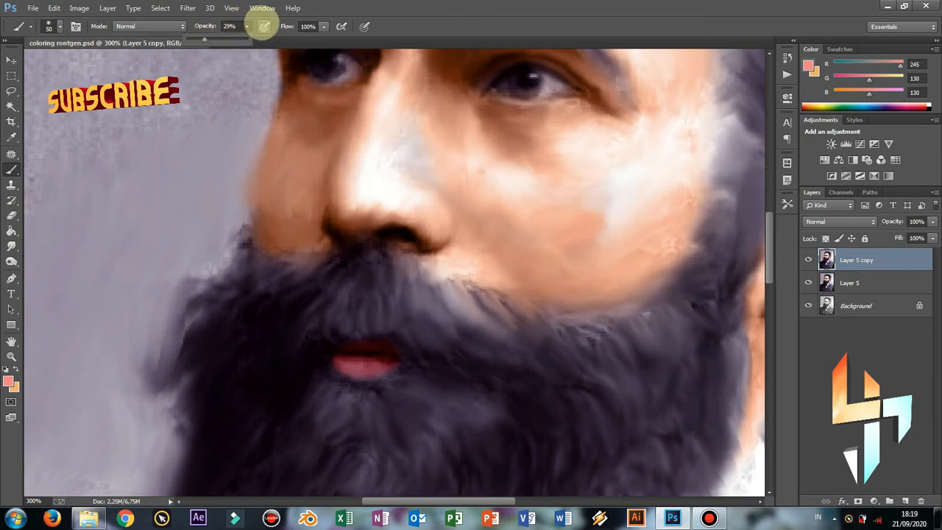
left_click(324, 27)
left_click(284, 40)
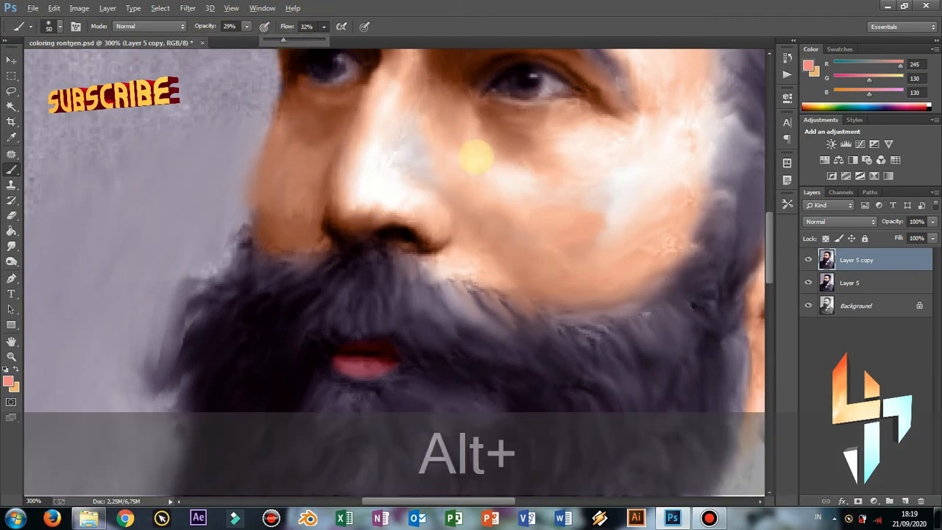
left_click(454, 155, "alt")
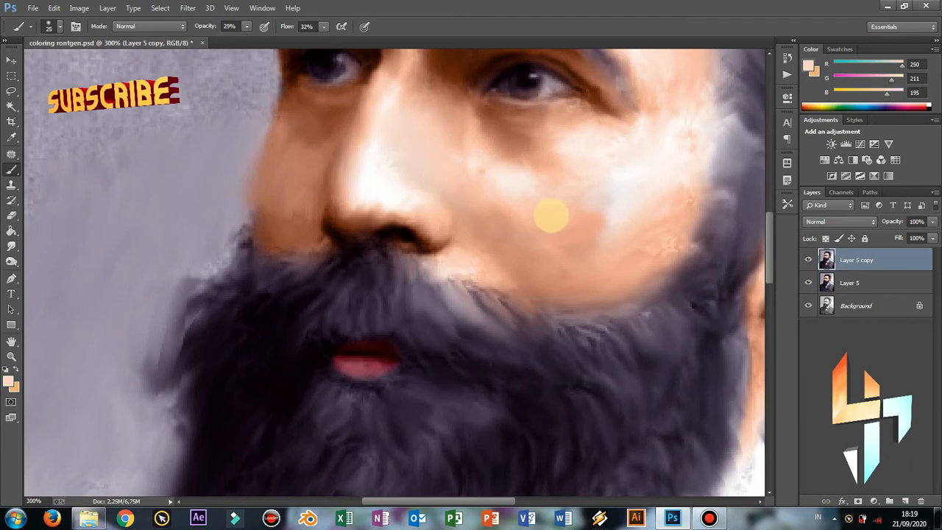
left_click(589, 252, "alt")
left_click(567, 221, "alt")
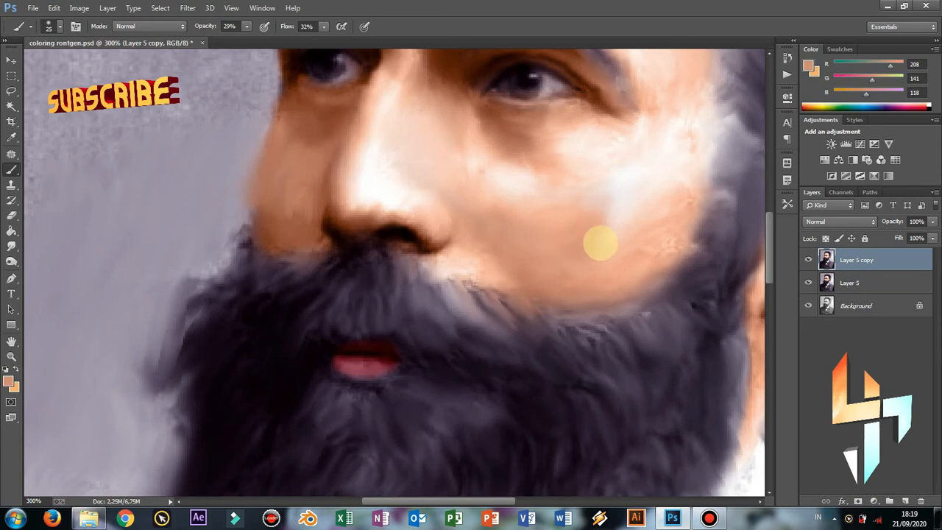
key("ctrl+minus")
key("ctrl+minus")
key("ctrl+minus")
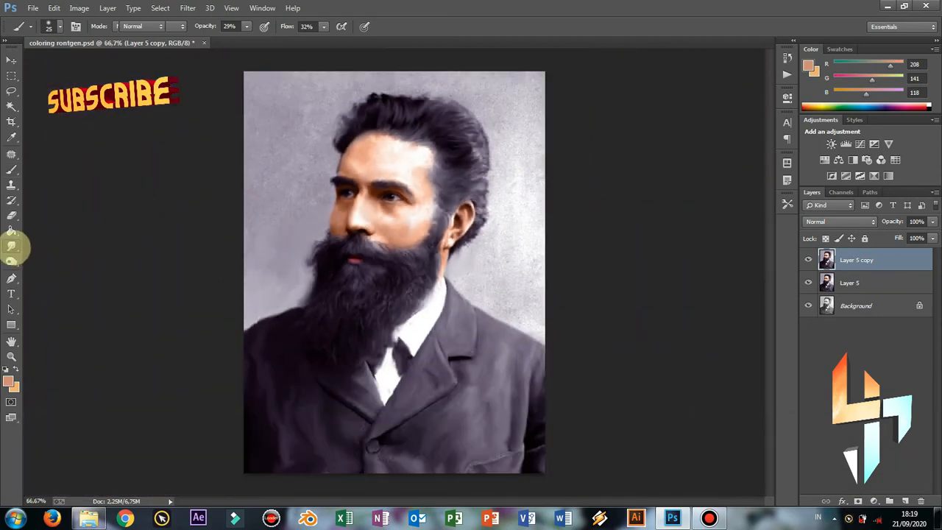
Return to Smudge, save, and smooth the background along the collar edge and above the shoulder at 200%
left_click(11, 246)
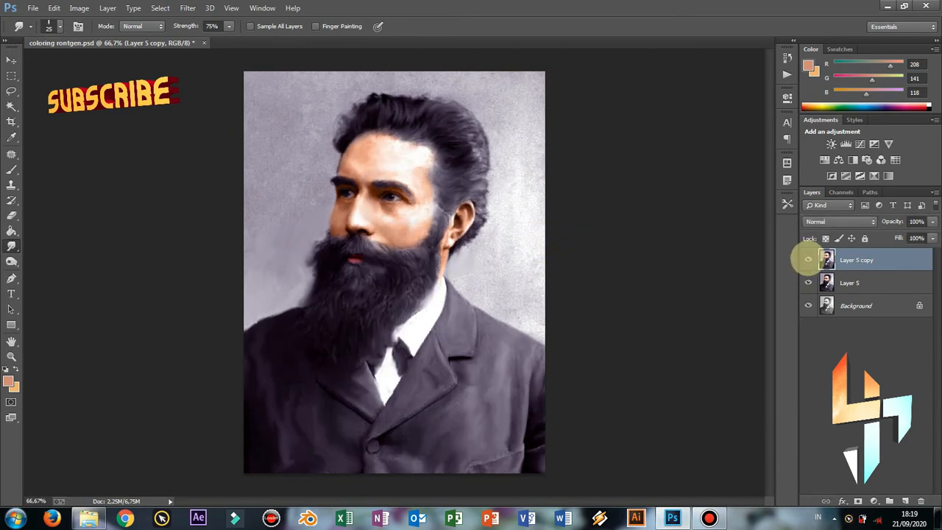
key("ctrl+s")
key("ctrl+equal")
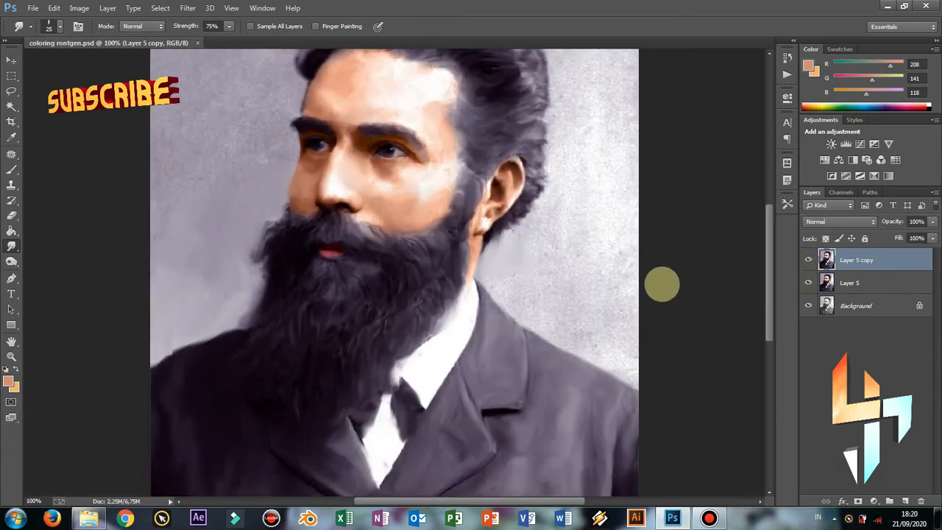
key("ctrl+equal")
key("bracketright")
key("bracketright")
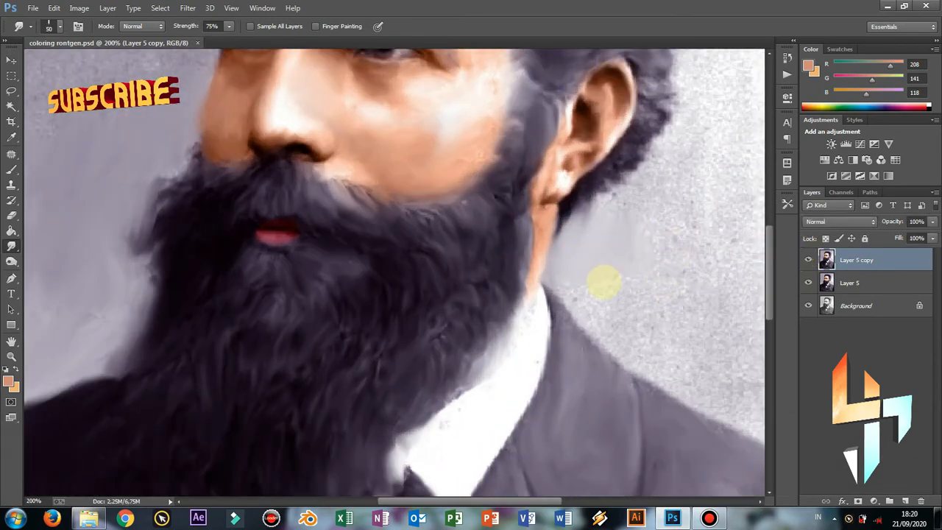
mouse_move(615, 272)
left_mouse_down()
mouse_move(530, 265)
mouse_move(383, 190)
left_mouse_up()
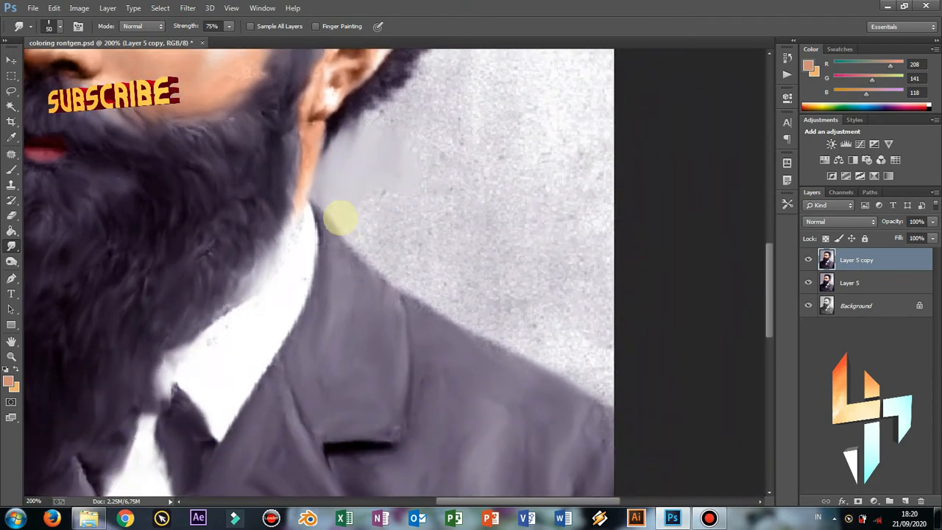
mouse_move(341, 219)
left_mouse_down()
mouse_move(394, 272)
mouse_move(428, 273)
mouse_move(415, 307)
mouse_move(381, 270)
mouse_move(417, 279)
mouse_move(438, 312)
mouse_move(466, 327)
mouse_move(497, 335)
mouse_move(523, 327)
mouse_move(436, 264)
mouse_move(312, 218)
left_mouse_up()
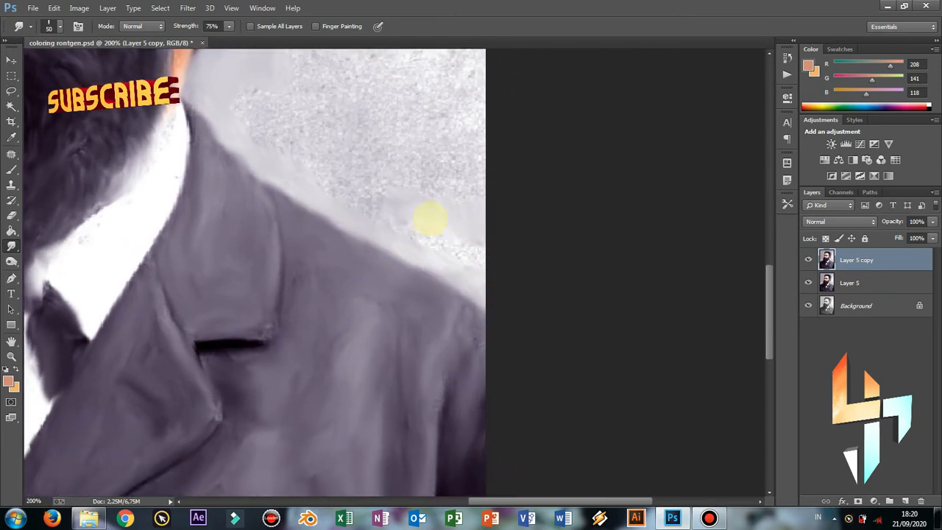
mouse_move(355, 190)
left_mouse_down()
mouse_move(291, 167)
mouse_move(245, 110)
mouse_move(323, 127)
mouse_move(355, 166)
mouse_move(304, 119)
left_mouse_up()
key("ctrl+minus")
key("ctrl+minus")
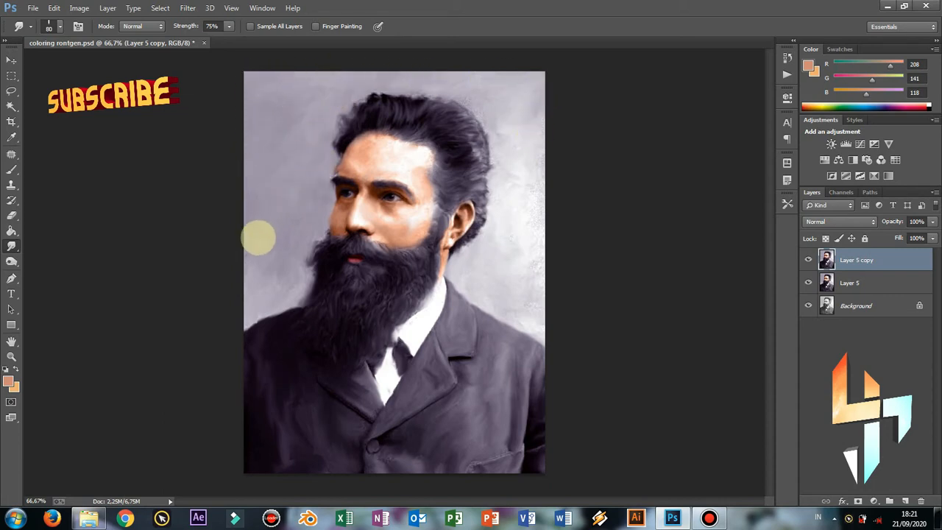
Zoom to 100% on the top of the head and undo the last two smudge edits
key("ctrl+equal")
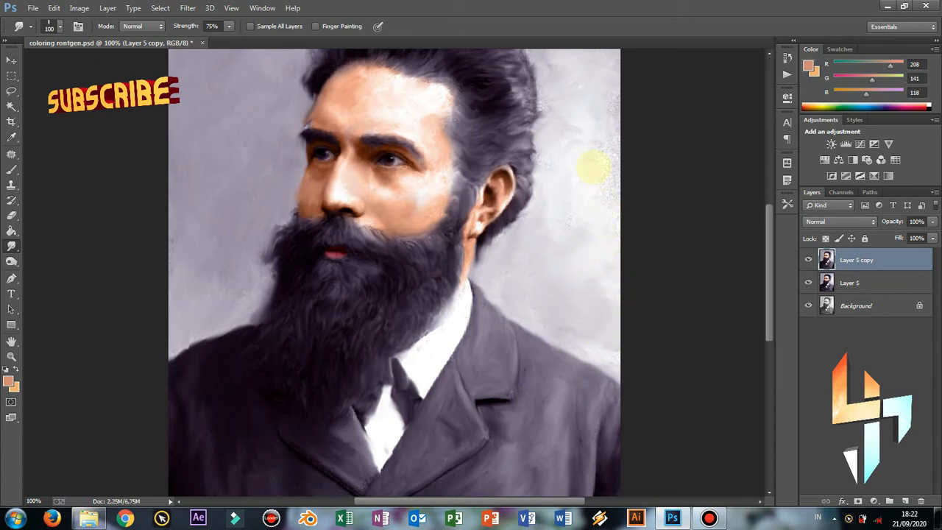
left_click_drag(589, 199, 534, 276)
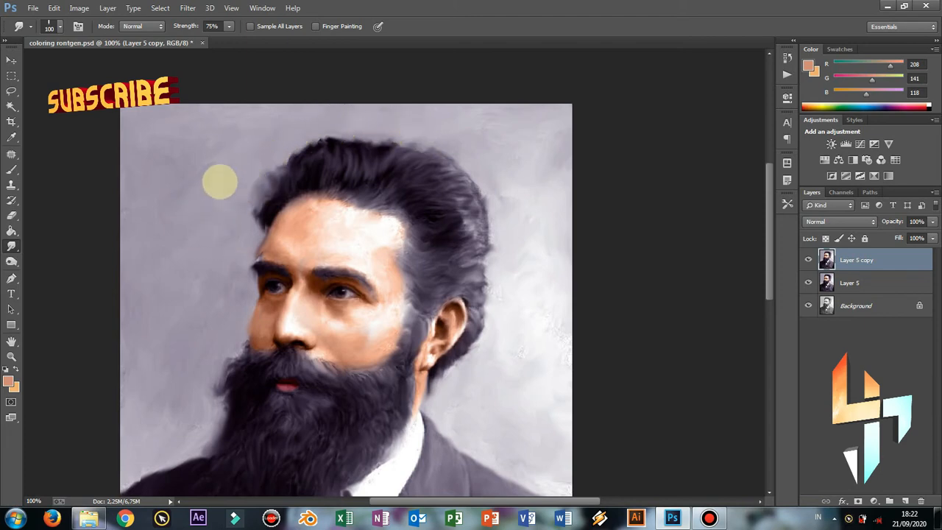
key("ctrl+z")
key("alt+z")
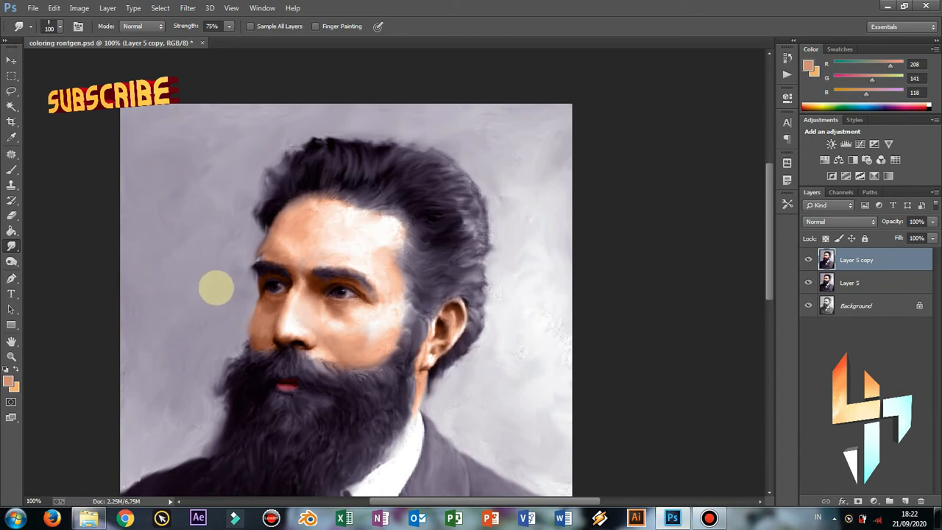
key("ctrl+equal")
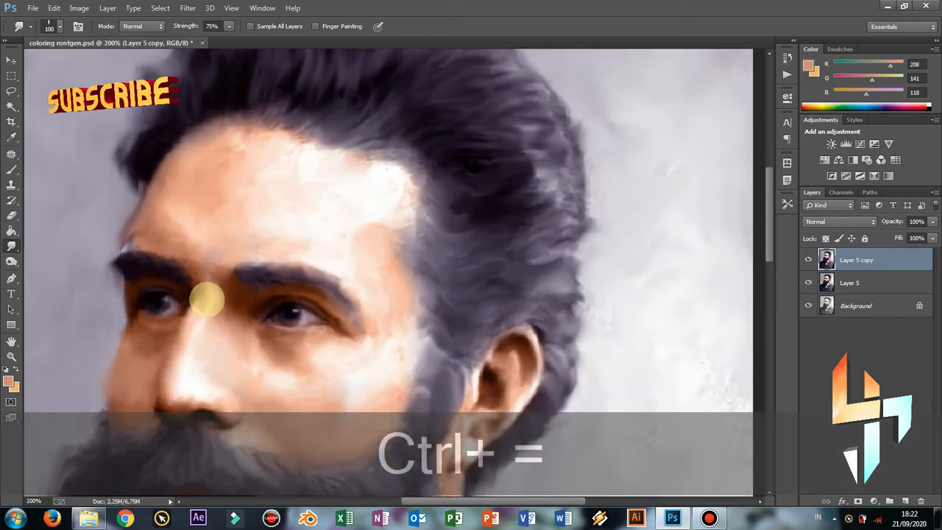
Zoom to 300% on both eyes and shrink the Smudge brush for fine detail
key("ctrl+equal")
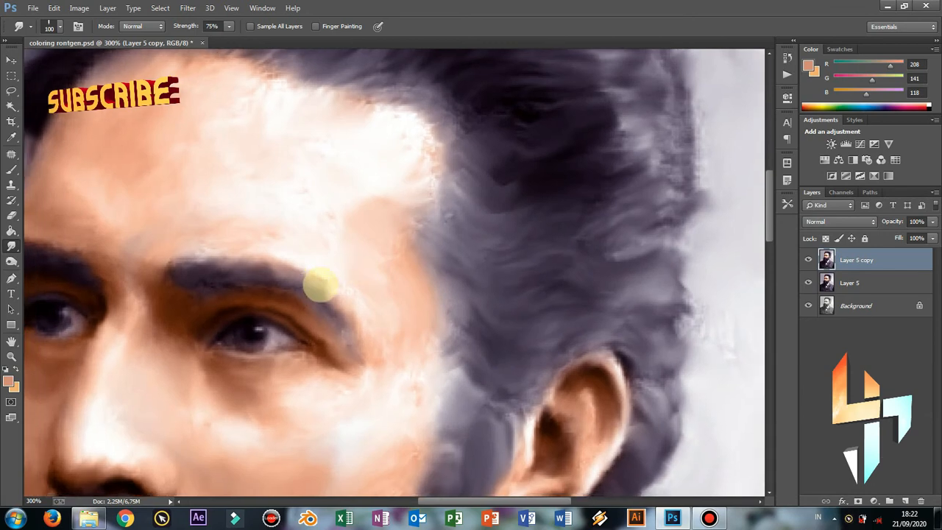
left_click_drag(320, 285, 568, 305)
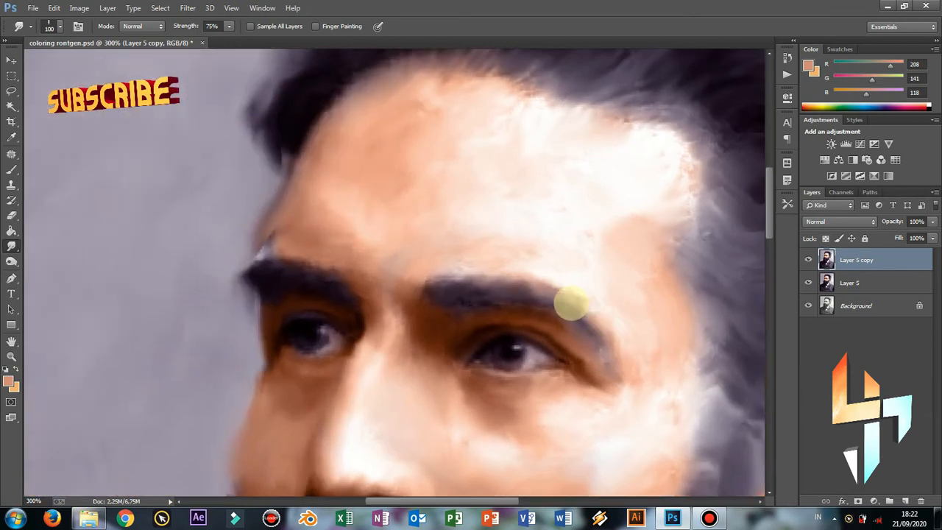
key("bracketleft")
key("bracketleft")
key("bracketleft")
key("bracketleft")
key("bracketleft")
key("bracketleft")
key("bracketleft")
key("bracketleft")
key("bracketleft")
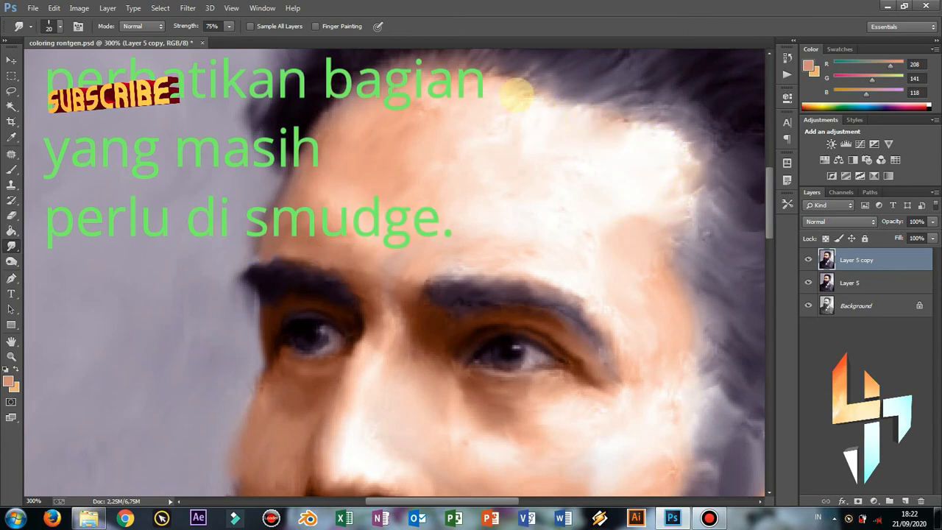
Save the portrait, dismissing the could-not-save error and saving again, then open the Filter menu
key("ctrl+minus")
key("ctrl+minus")
key("ctrl+minus")
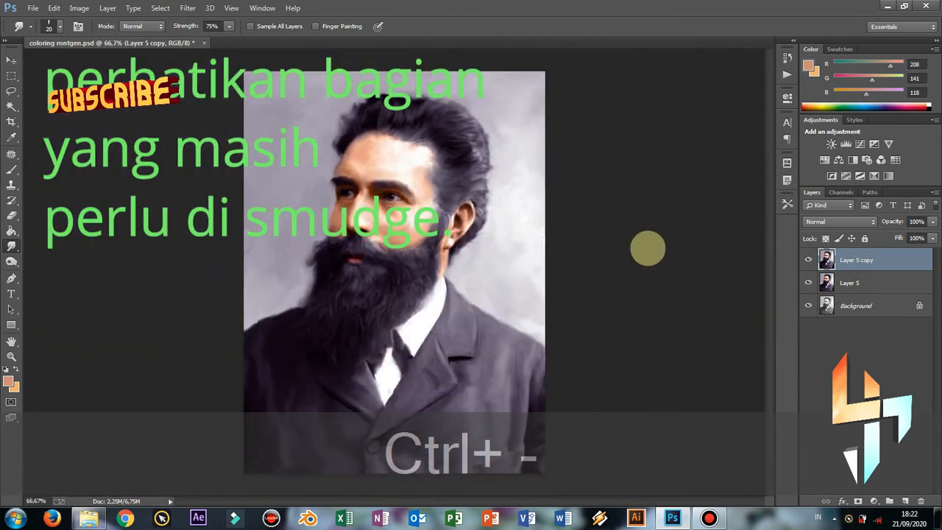
key("ctrl+s")
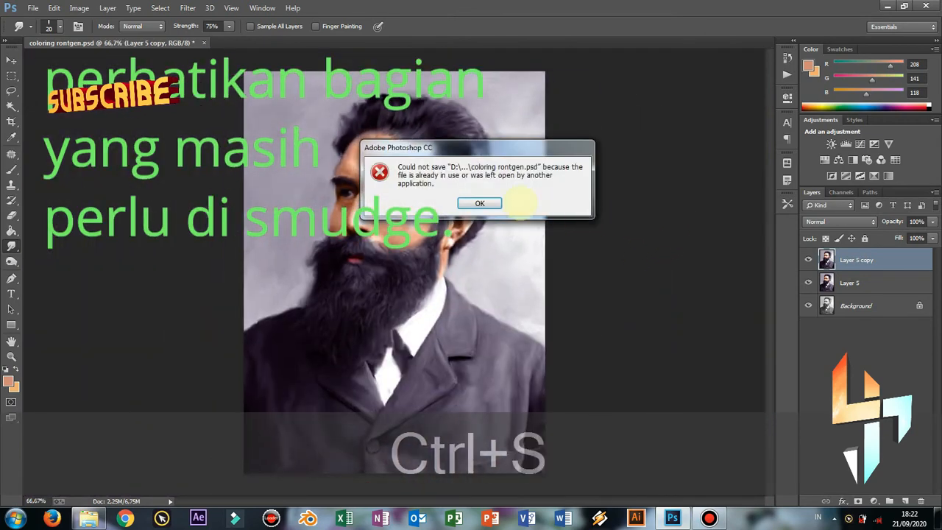
left_click(480, 203)
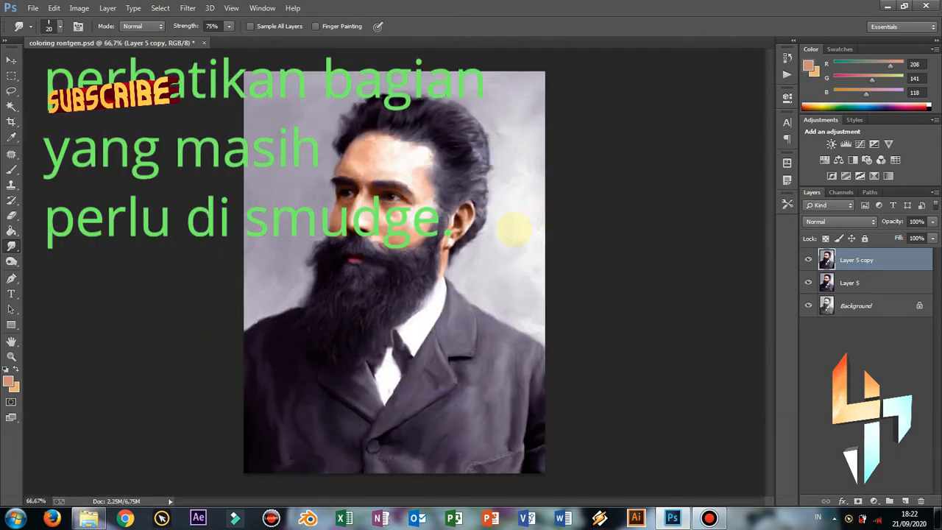
key("ctrl+s")
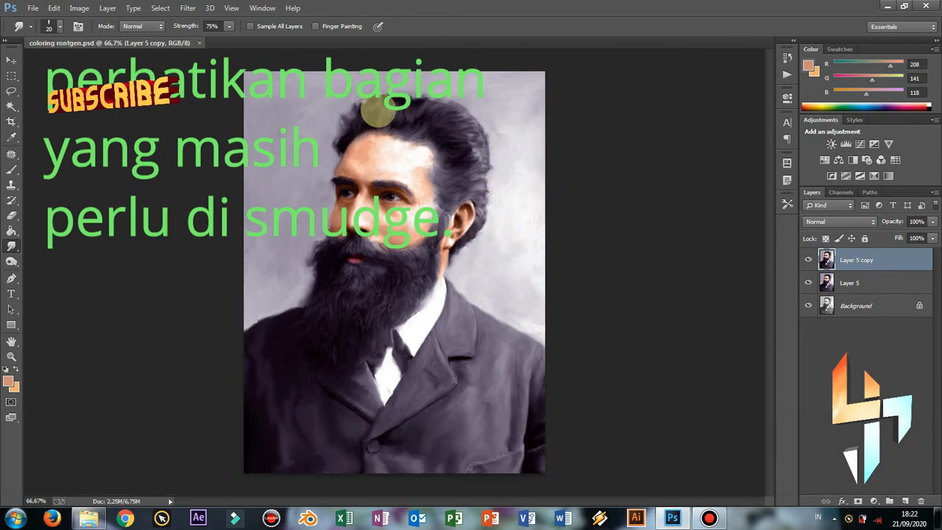
left_click(188, 7)
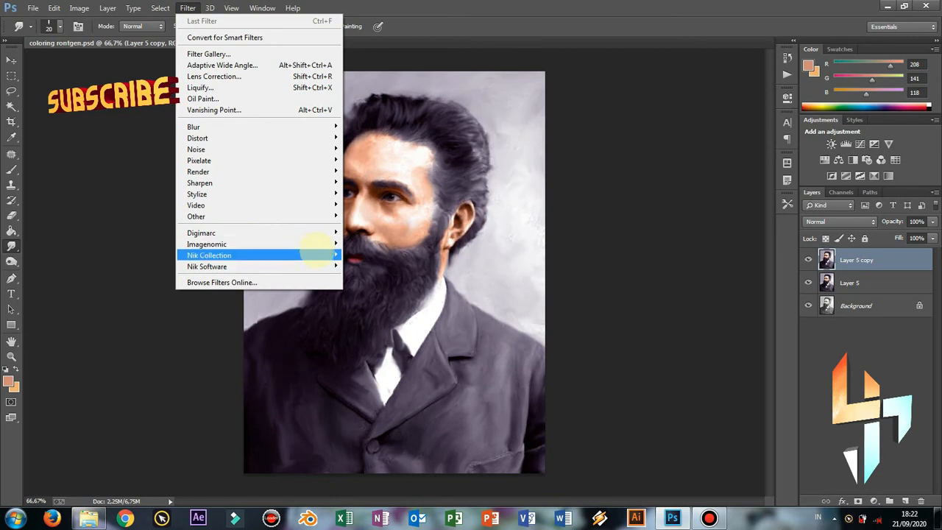
Launch Color Efex Pro 4 and apply Tonal Contrast, toggling it off and on to compare
mouse_move(316, 253)
left_click(371, 255)
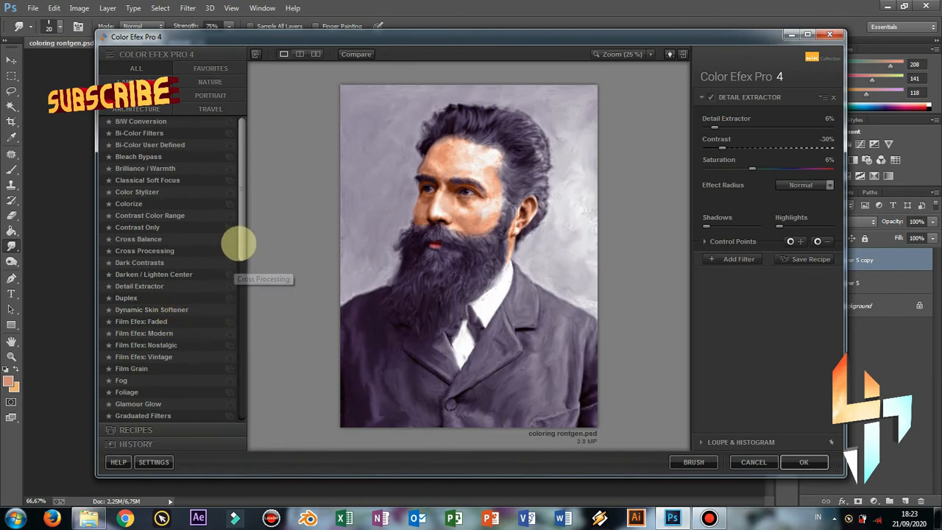
left_click_drag(242, 242, 252, 400)
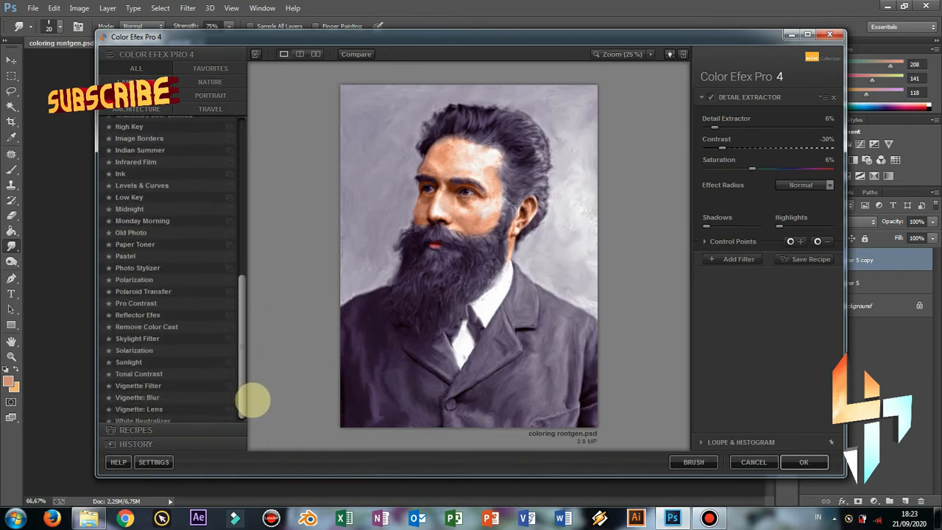
left_click(168, 375)
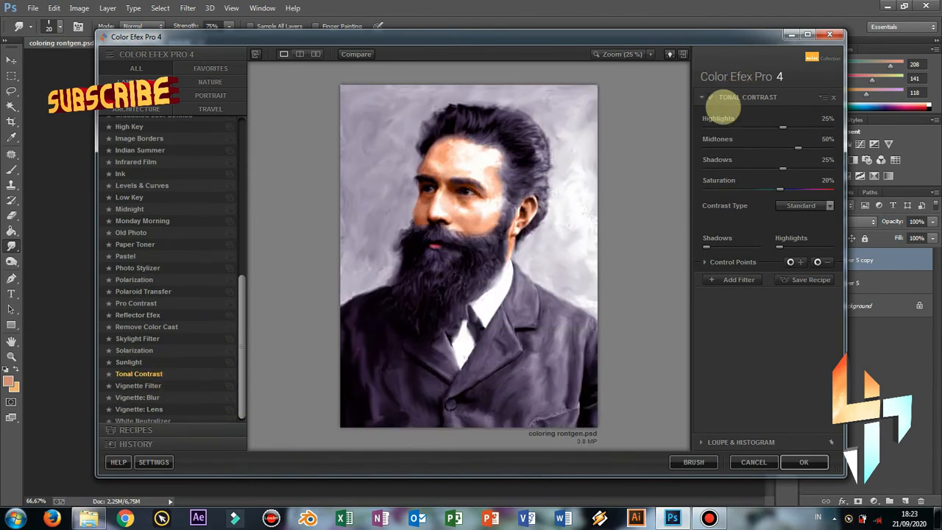
left_click(711, 97)
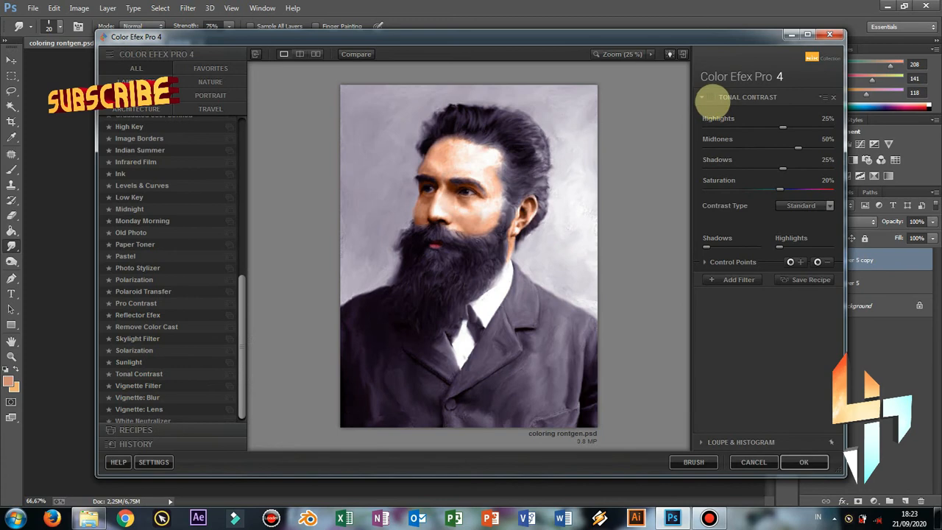
left_click(711, 97)
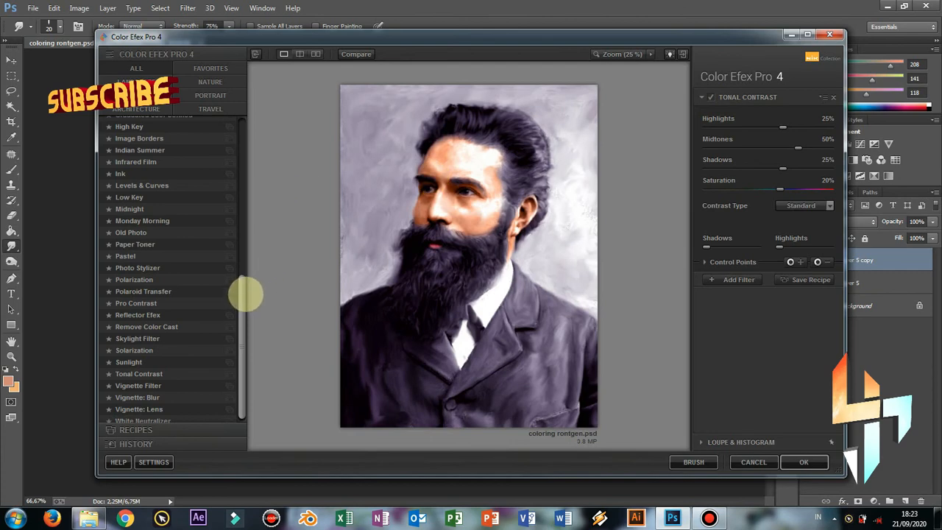
left_click_drag(246, 288, 232, 146)
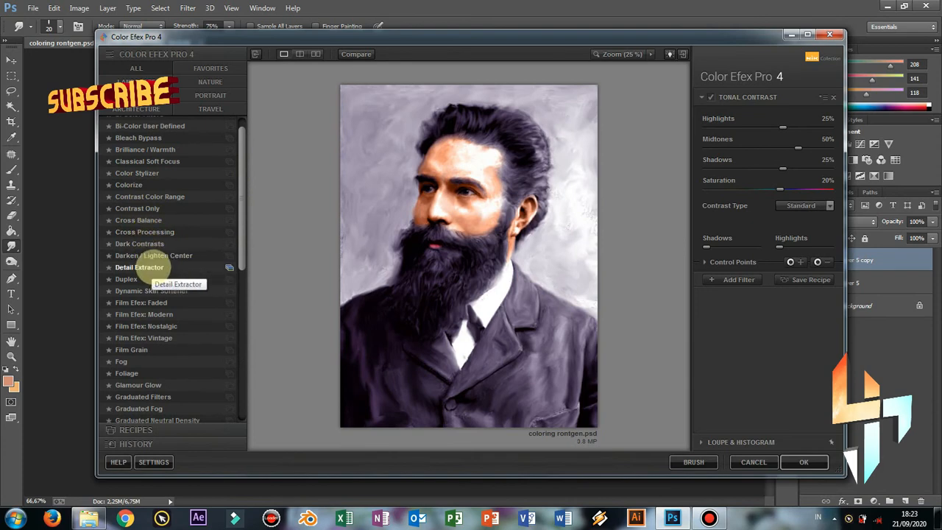
Apply Detail Extractor, try the Strong Large and Flat and Detailed presets, then settle on 01 - Default
left_click(157, 270)
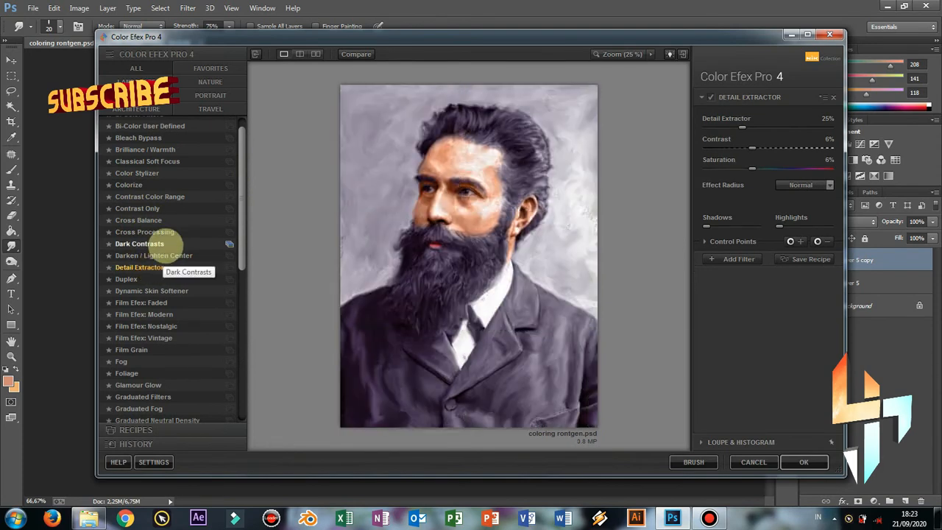
left_click(709, 97)
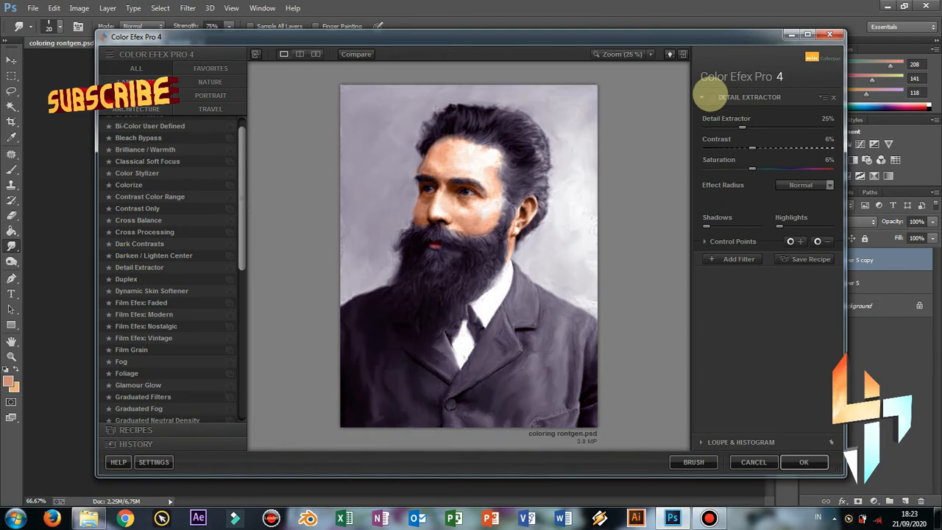
left_click(710, 97)
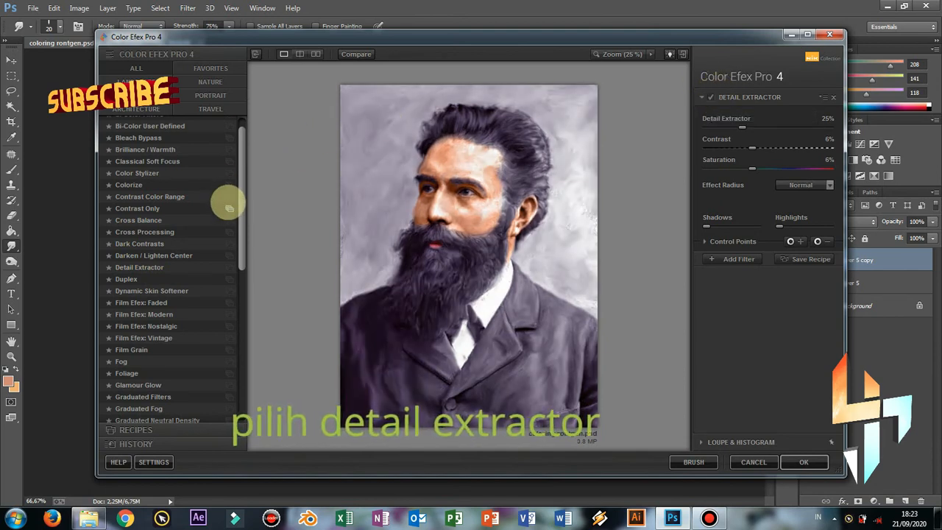
left_click(229, 267)
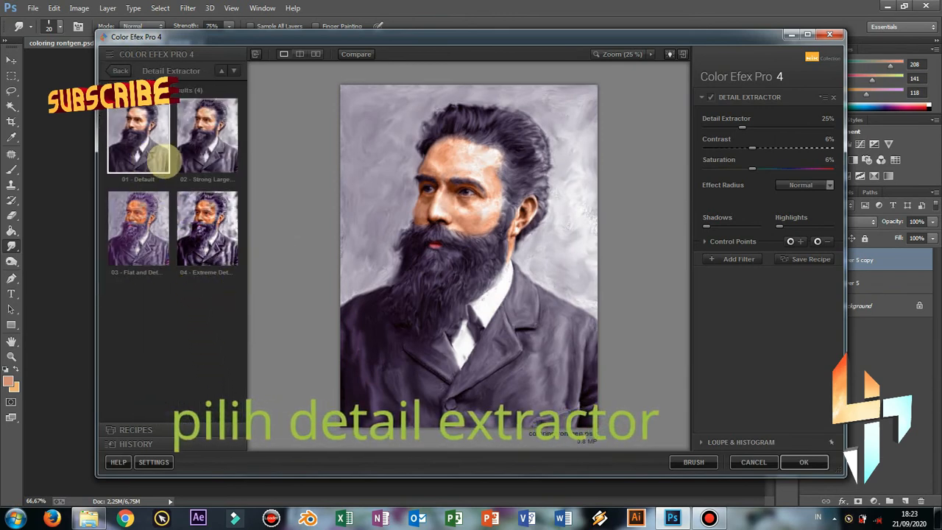
left_click(197, 153)
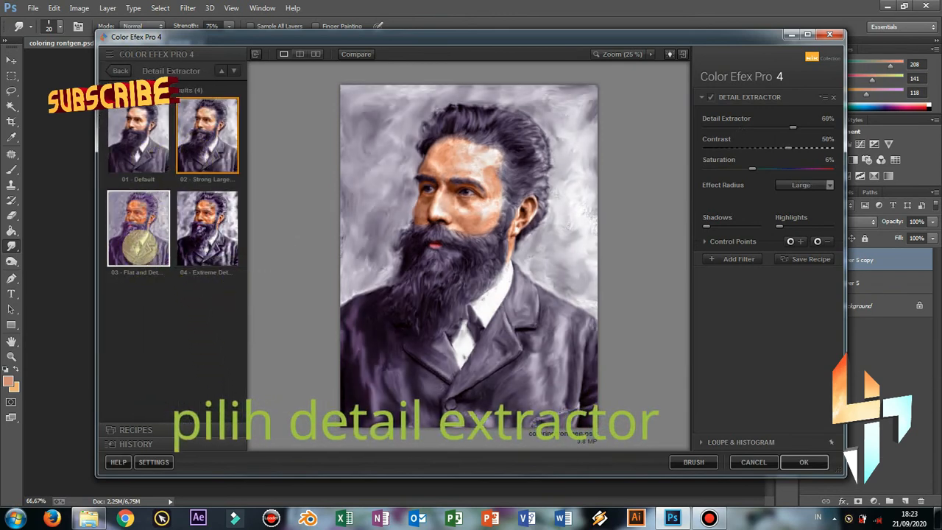
left_click(138, 234)
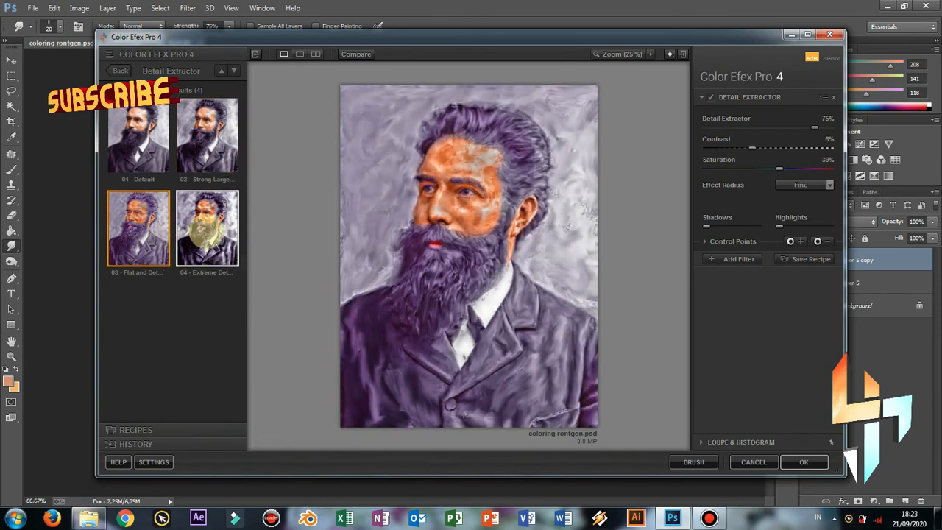
left_click(137, 154)
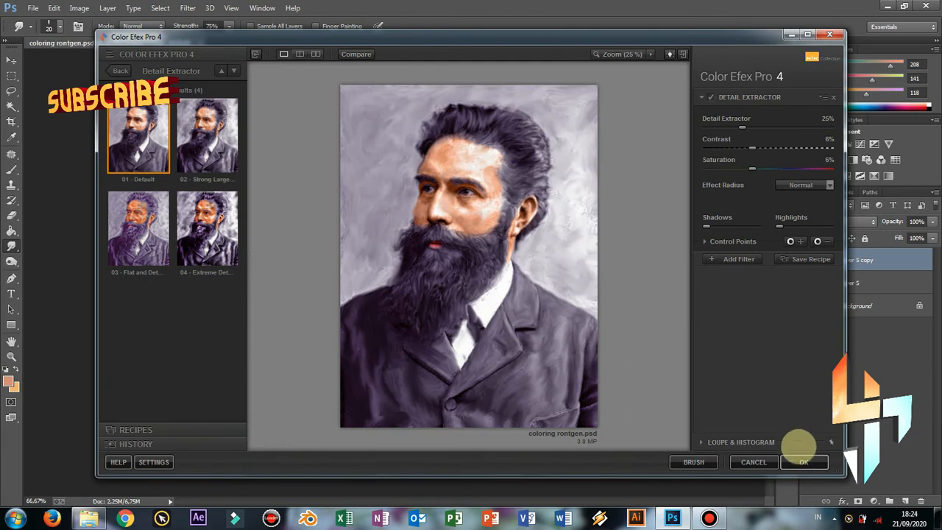
left_click(803, 462)
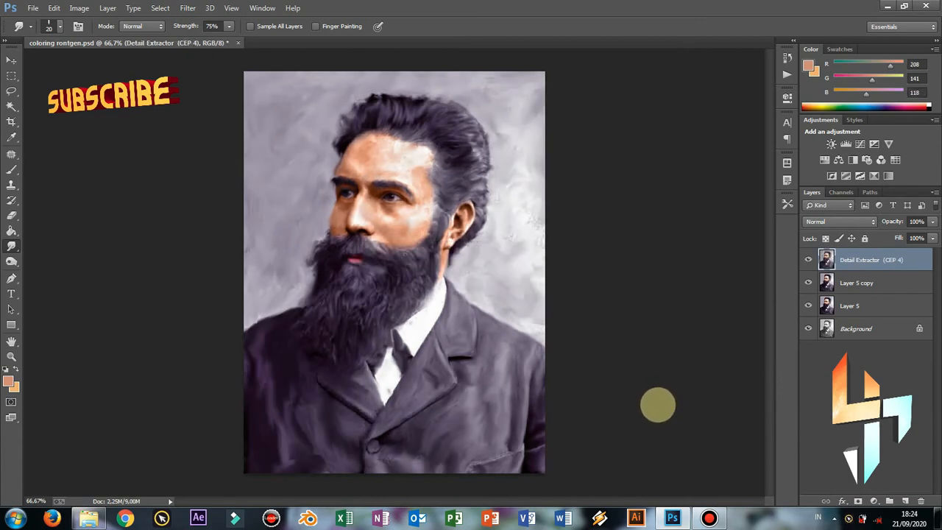
key("ctrl+equal")
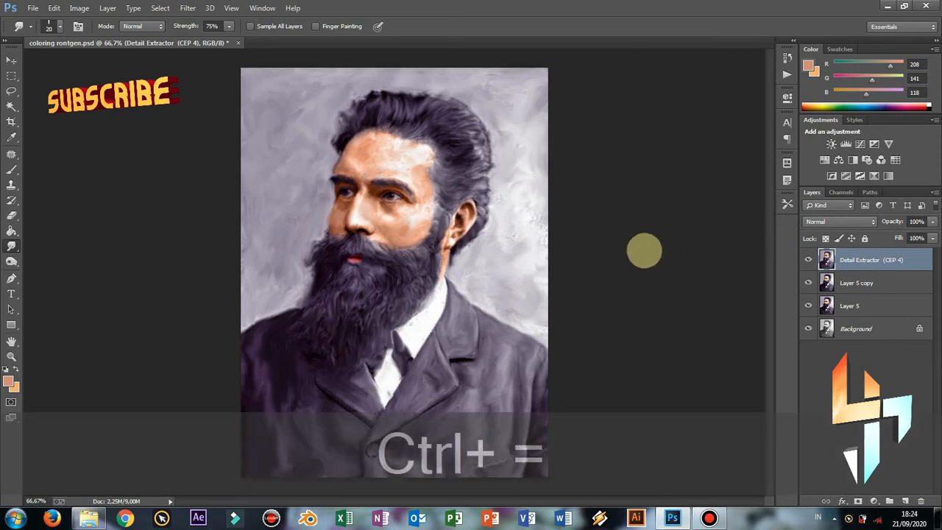
key("ctrl+equal")
key("ctrl+equal")
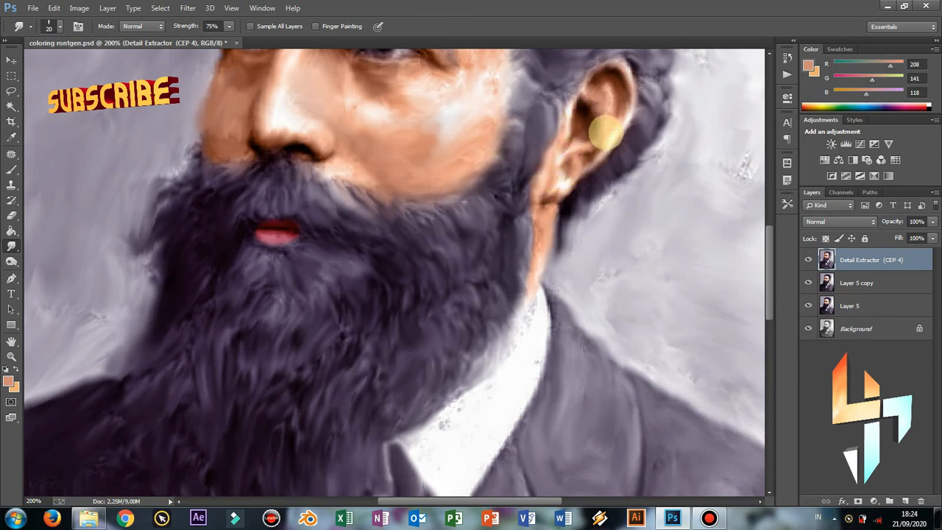
mouse_move(524, 133)
left_mouse_down()
mouse_move(497, 130)
mouse_move(530, 221)
mouse_move(507, 209)
left_mouse_up()
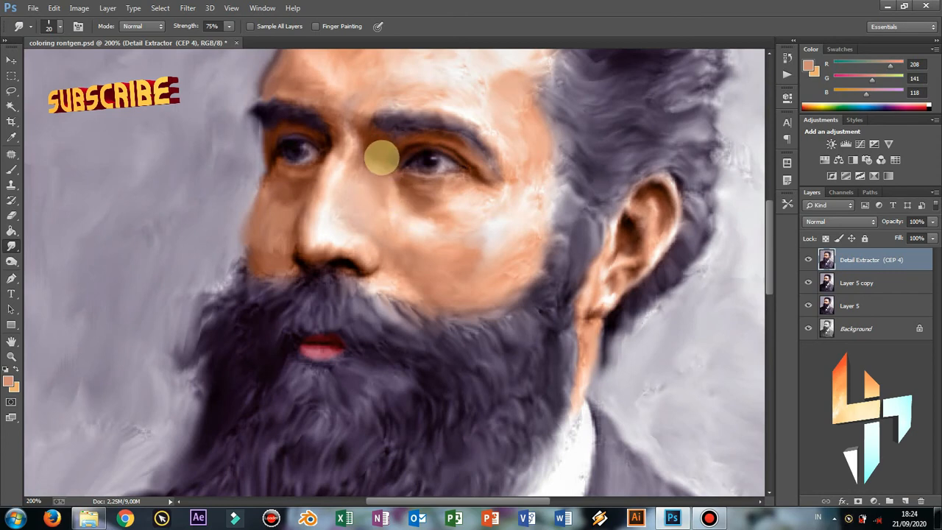
left_click_drag(331, 151, 330, 236)
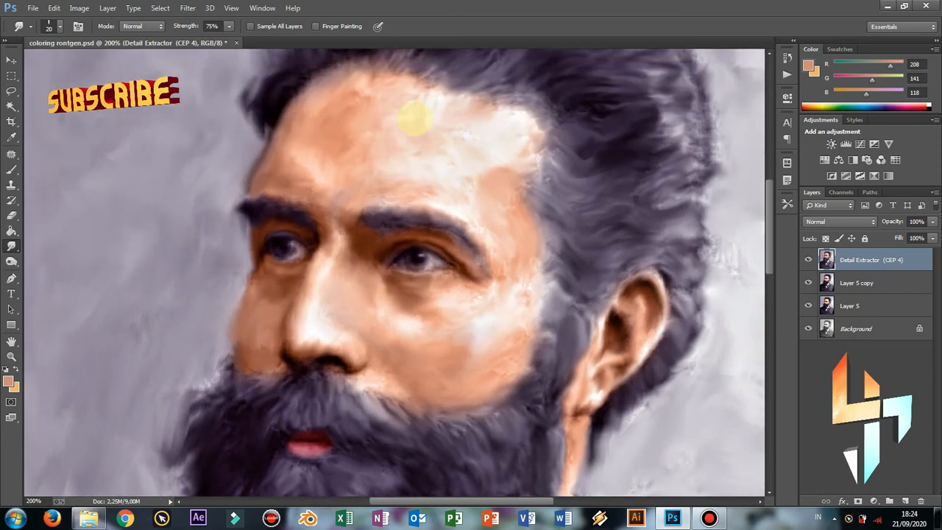
left_click_drag(478, 146, 387, 224)
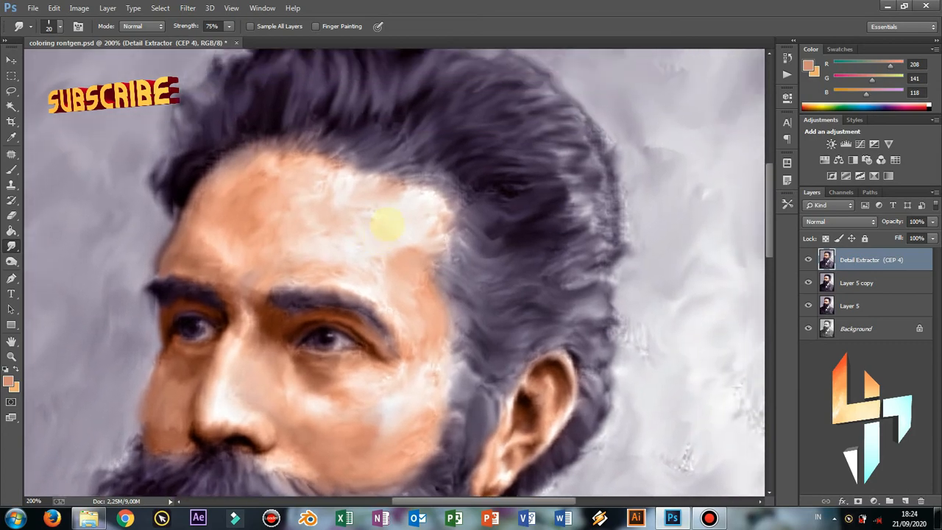
key("ctrl+minus")
key("ctrl+minus")
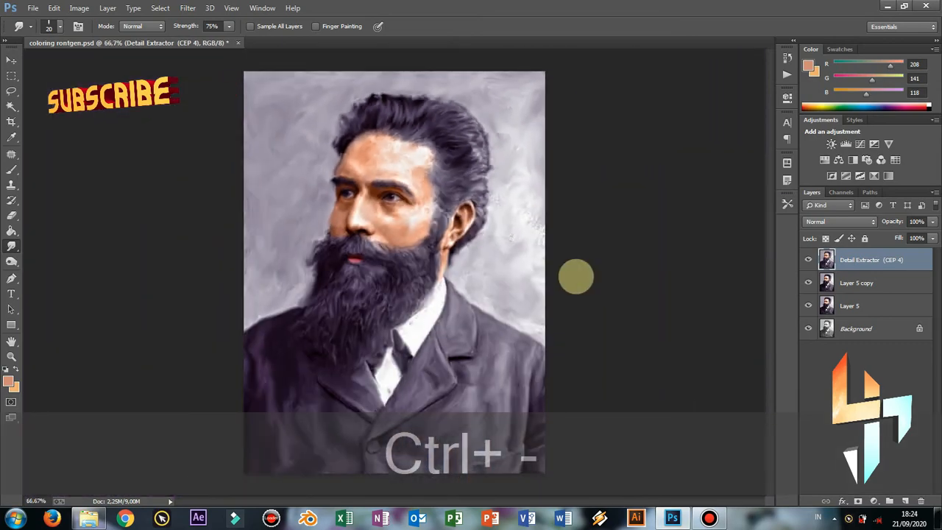
key("ctrl+minus")
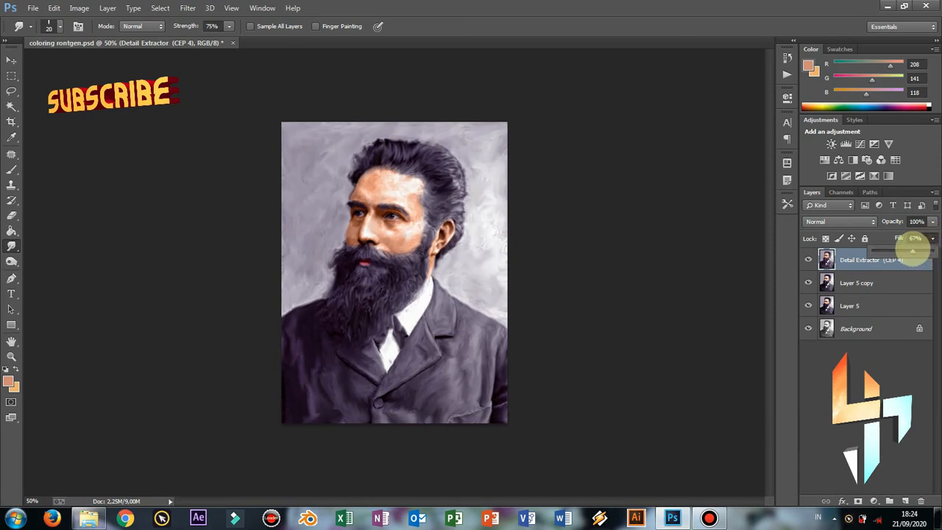
Toggle the Detail Extractor layer to compare, then save the document
left_click(809, 259)
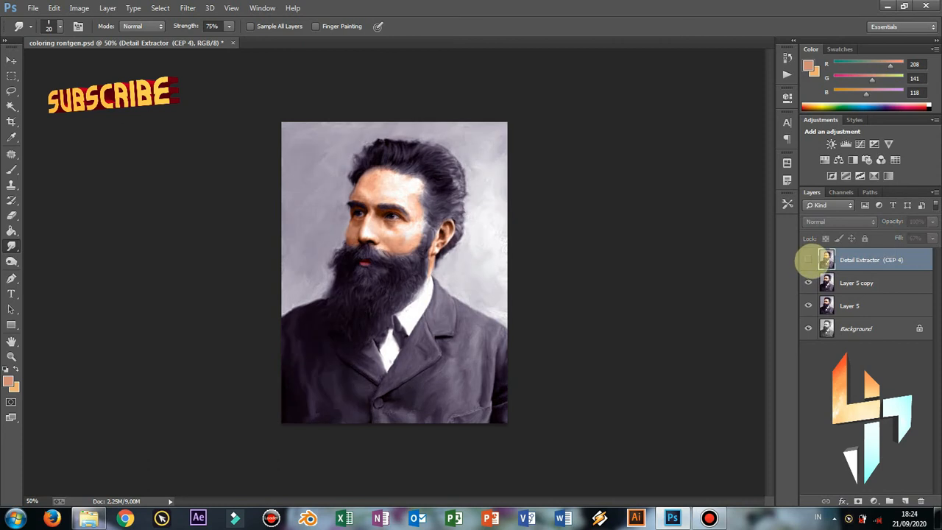
left_click(808, 260)
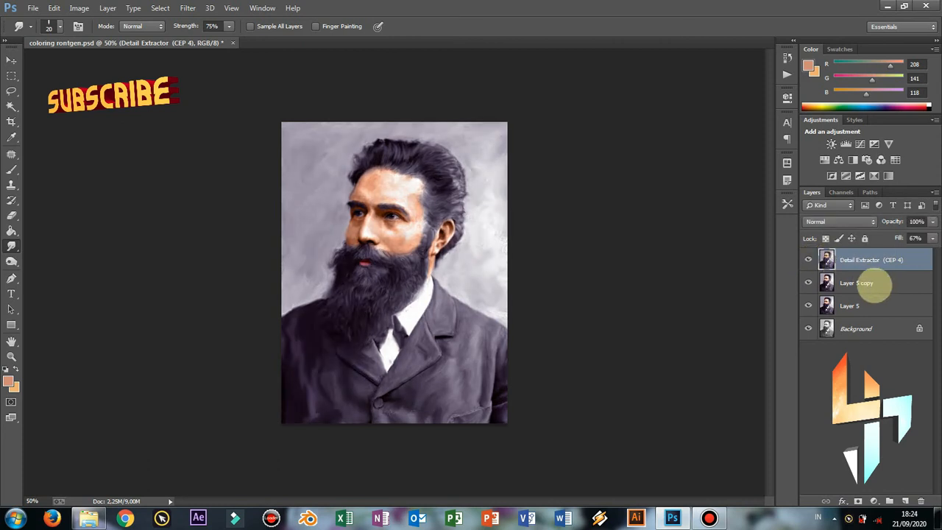
key("ctrl+s")
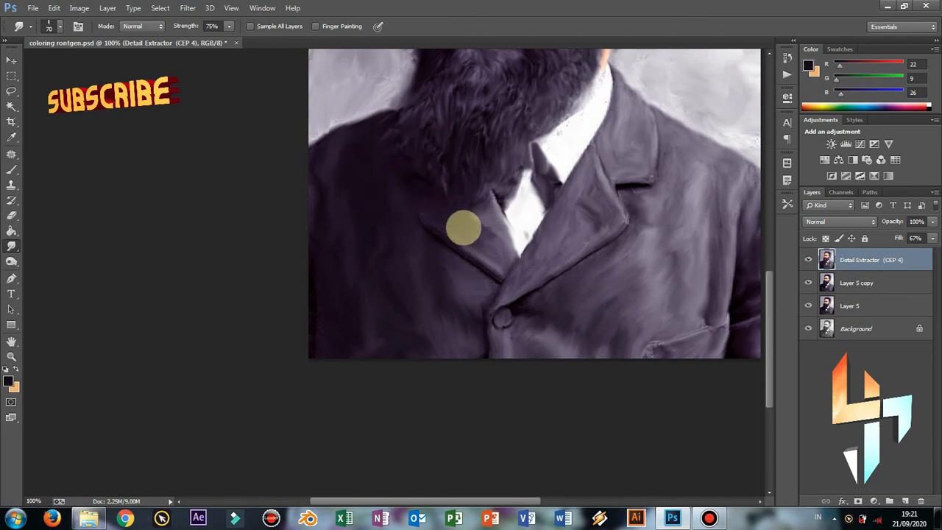
Inspect the face and beard at several zoom levels, then duplicate the Detail Extractor layer
left_click_drag(461, 247, 452, 336)
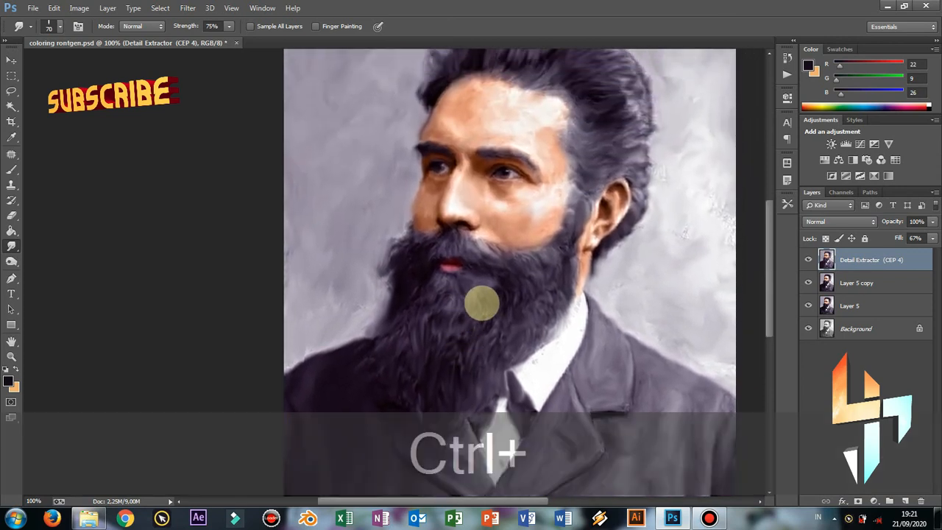
key("ctrl+minus")
key("ctrl+minus")
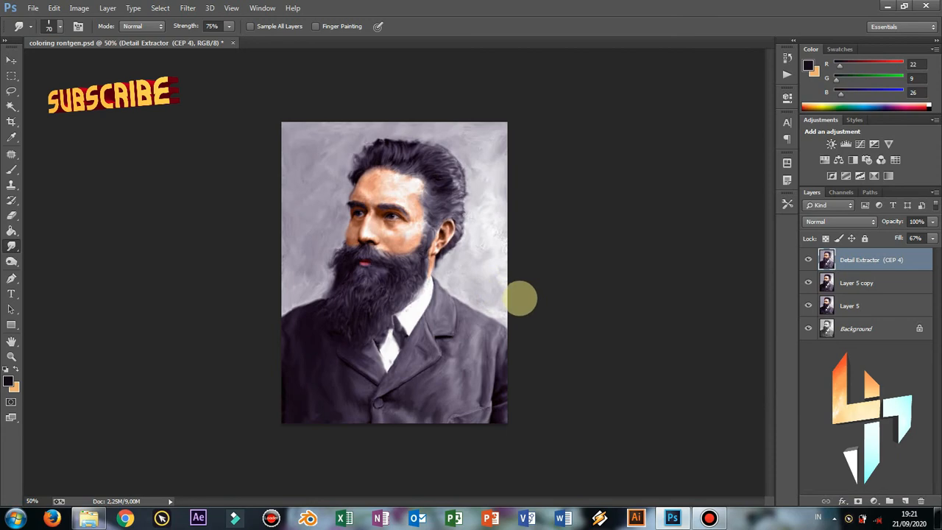
key("ctrl+equal")
key("ctrl+equal")
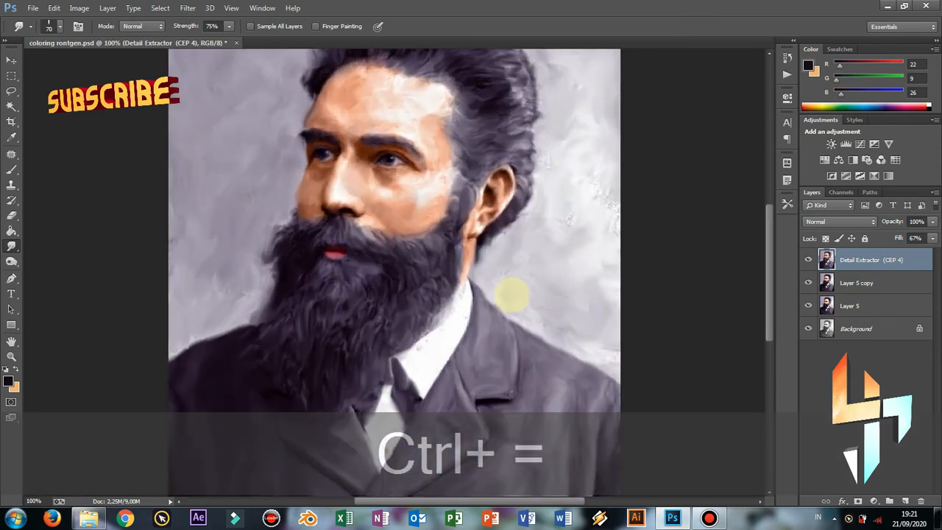
key("ctrl+equal")
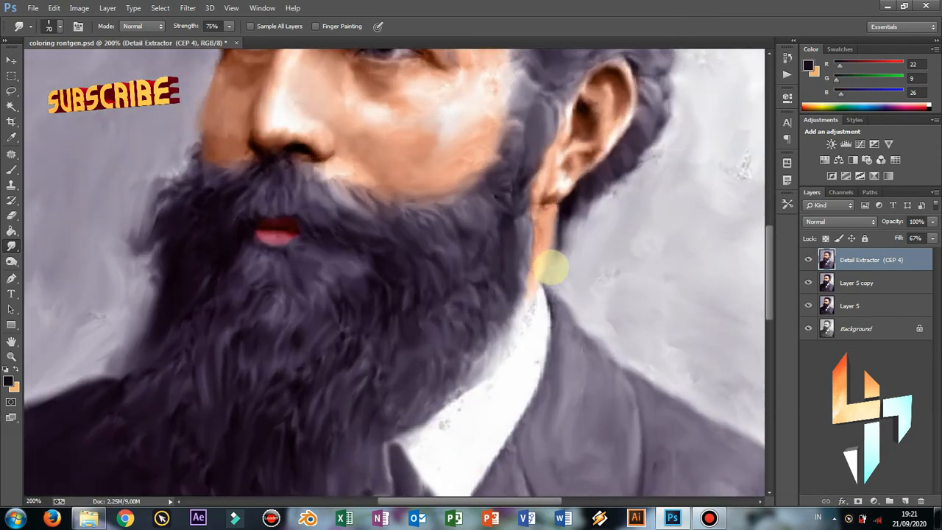
key("ctrl+minus")
key("ctrl+minus")
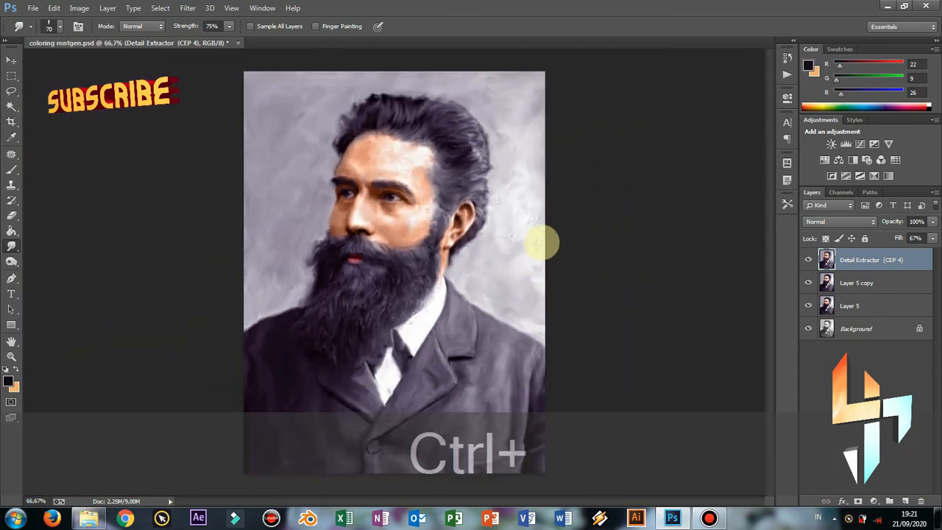
key("ctrl+j")
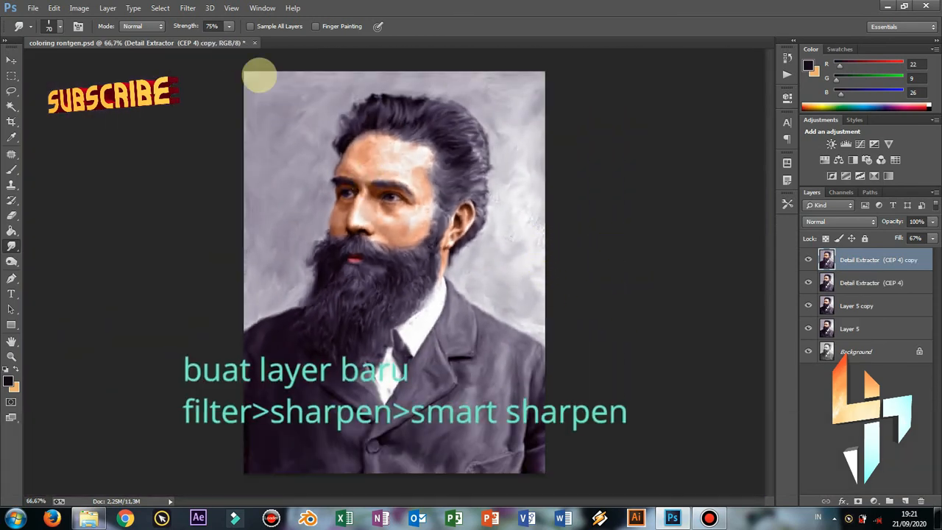
Apply Smart Sharpen (Lens Blur) to the Detail Extractor copy: Amount 234%, Radius 2.9 px, Reduce Noise 23%
left_click(187, 8)
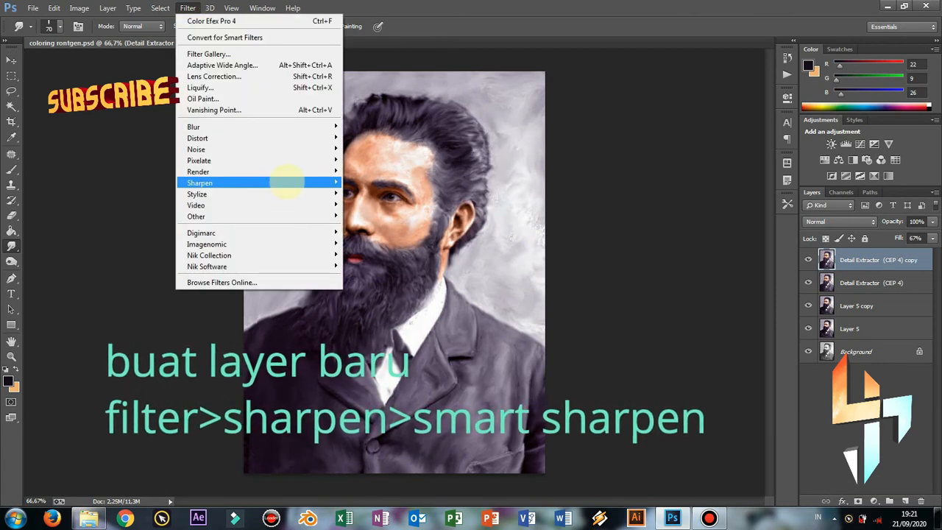
mouse_move(324, 182)
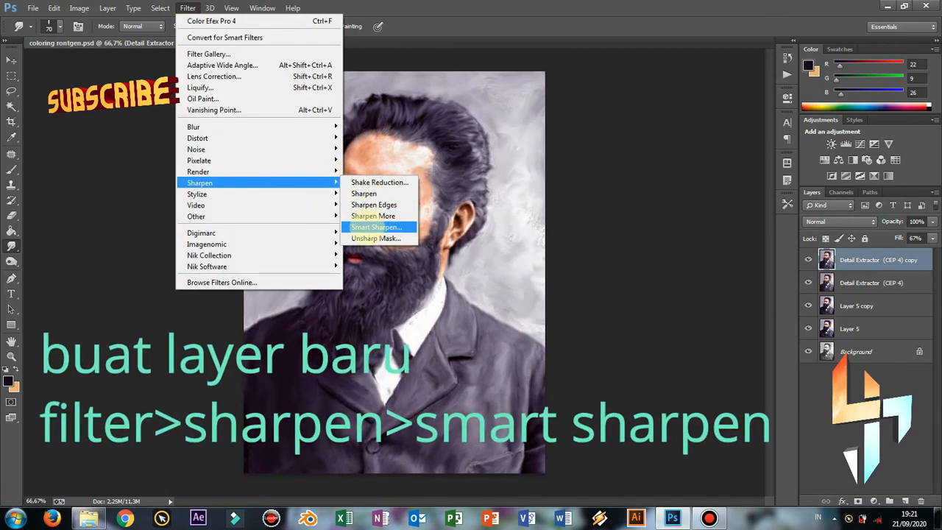
left_click(376, 227)
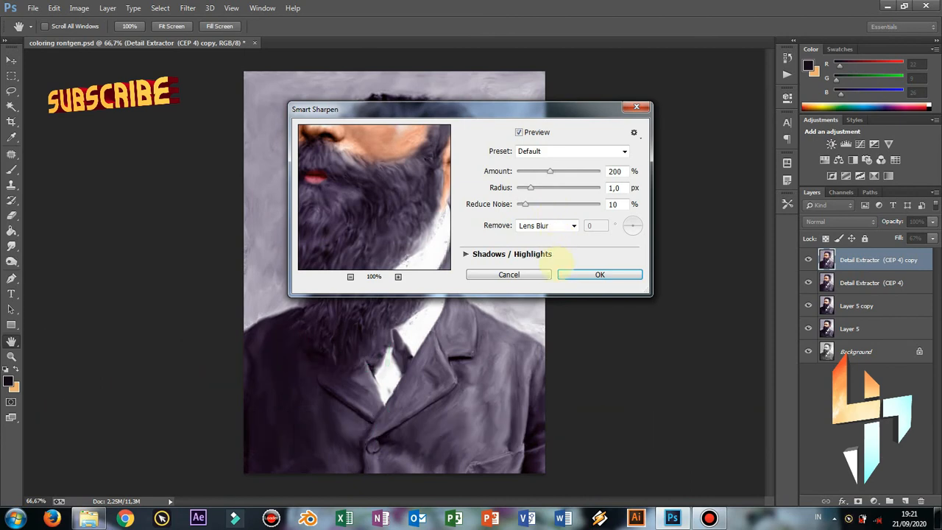
left_click_drag(552, 112, 599, 149)
left_click_drag(460, 224, 469, 246)
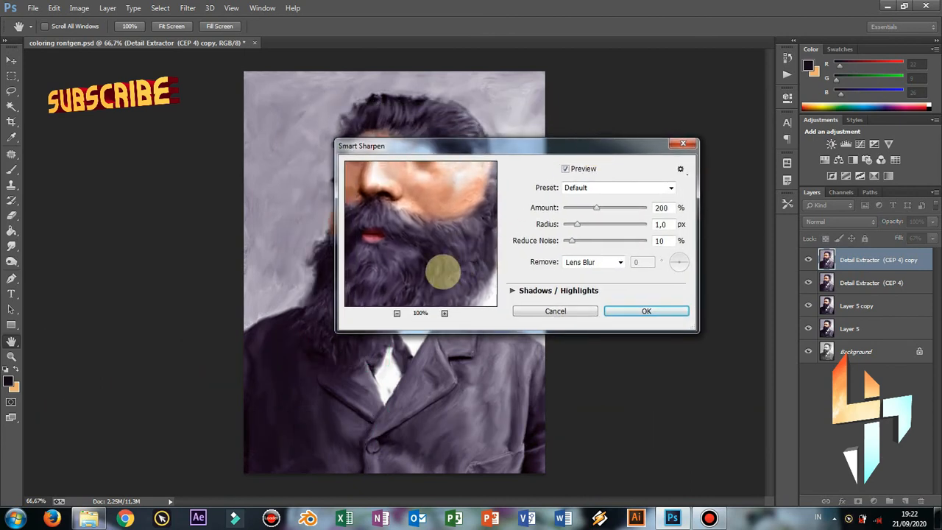
left_click(396, 314)
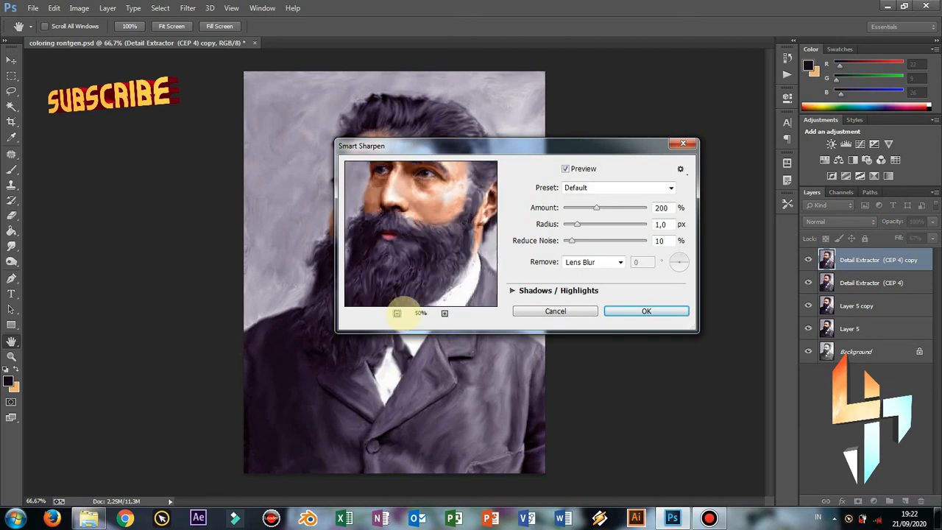
left_click(396, 314)
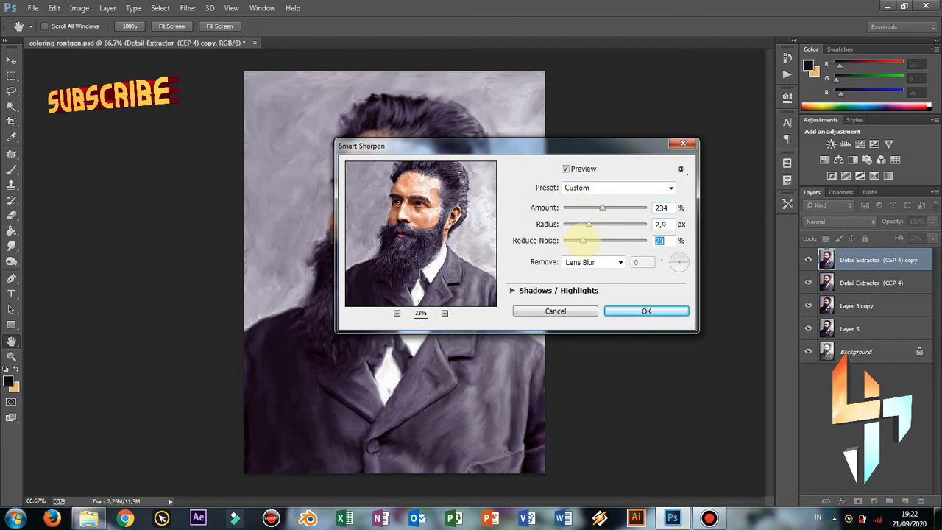
left_click(610, 309)
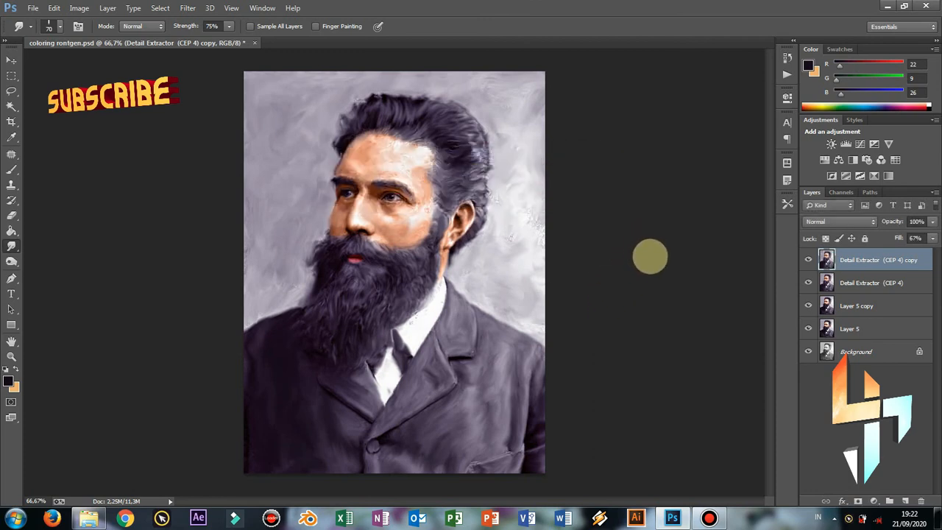
left_click(809, 260)
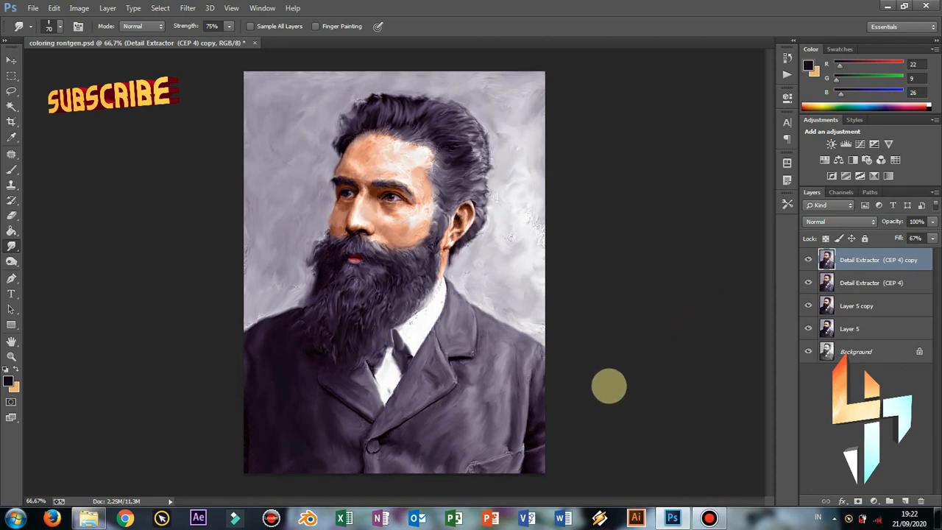
key("ctrl+equal")
key("ctrl+equal")
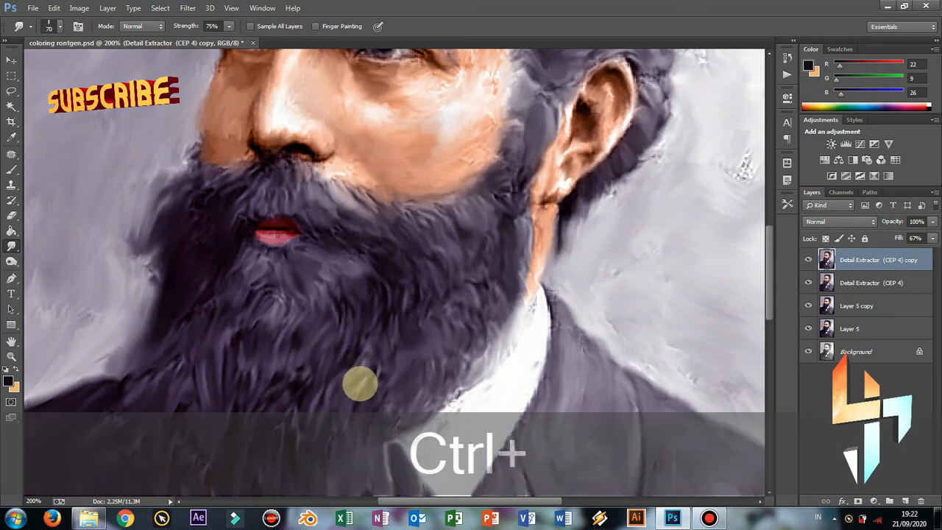
key("ctrl+minus")
key("ctrl+minus")
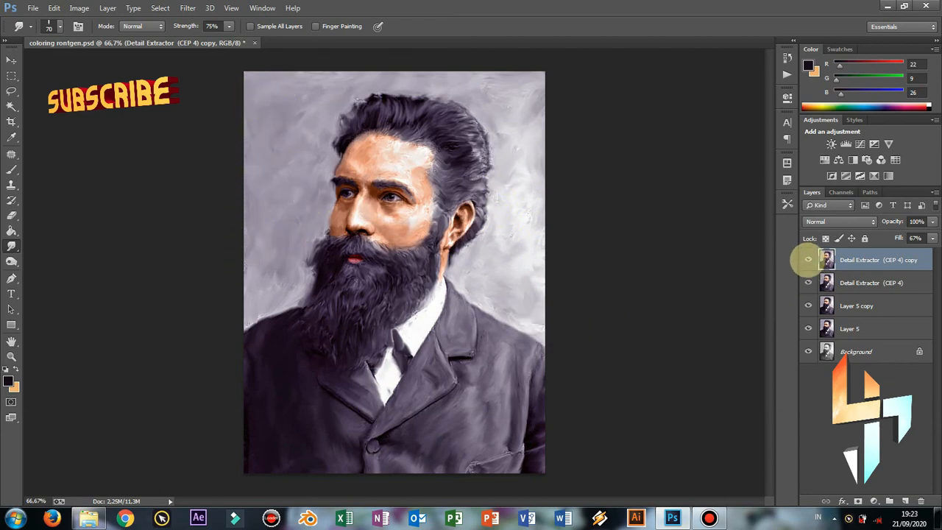
Hide the sharpened, Detail Extractor, painted and Layer 5 layers to reveal the black-and-white original
left_click(809, 259)
left_click(809, 283)
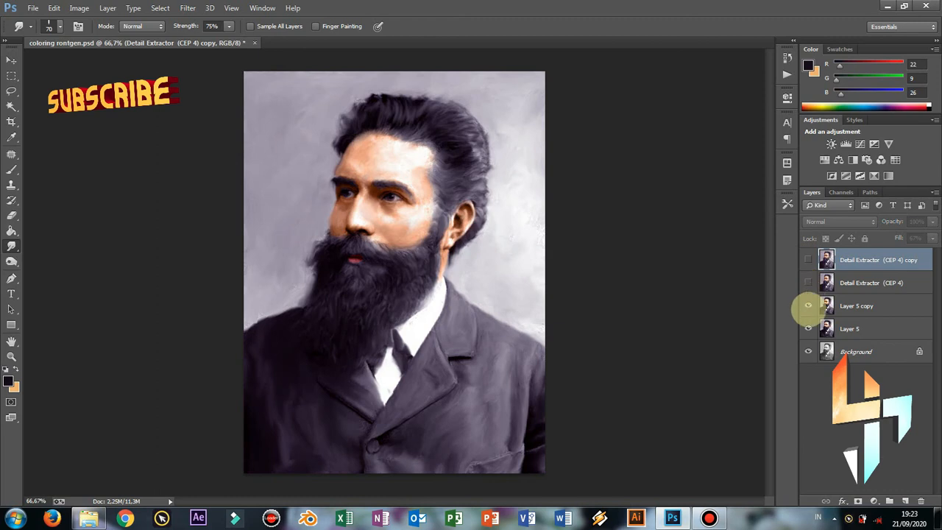
left_click(809, 305)
left_click(808, 328)
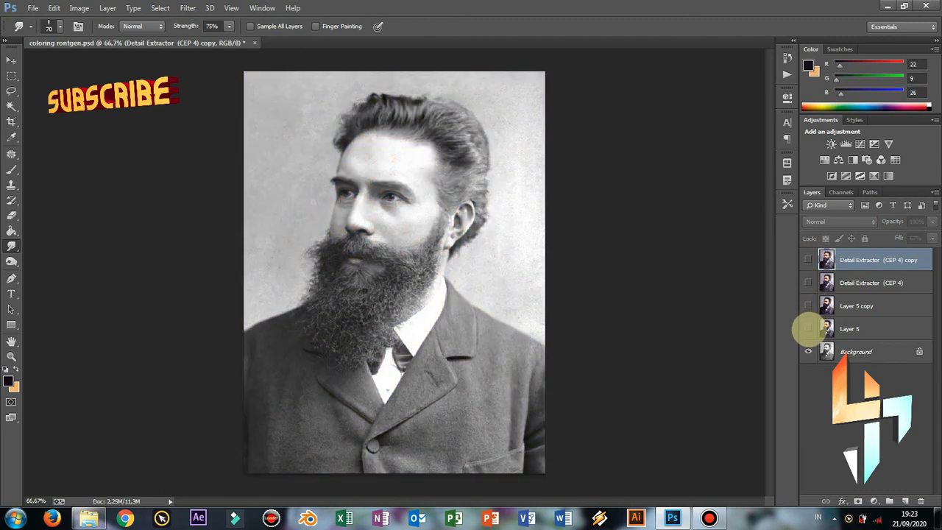
Make all layers visible again and save coloring rontgen.psd
left_click(809, 329)
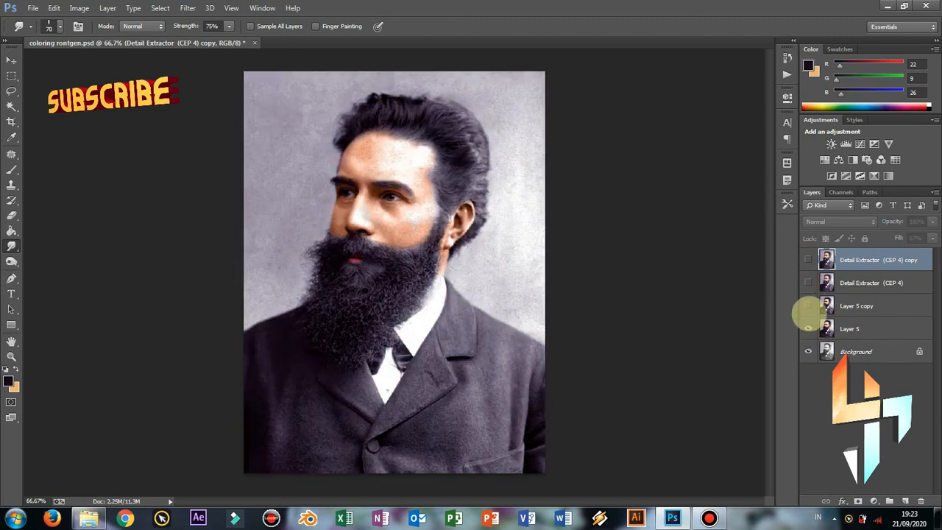
left_click(808, 305)
left_click(808, 260)
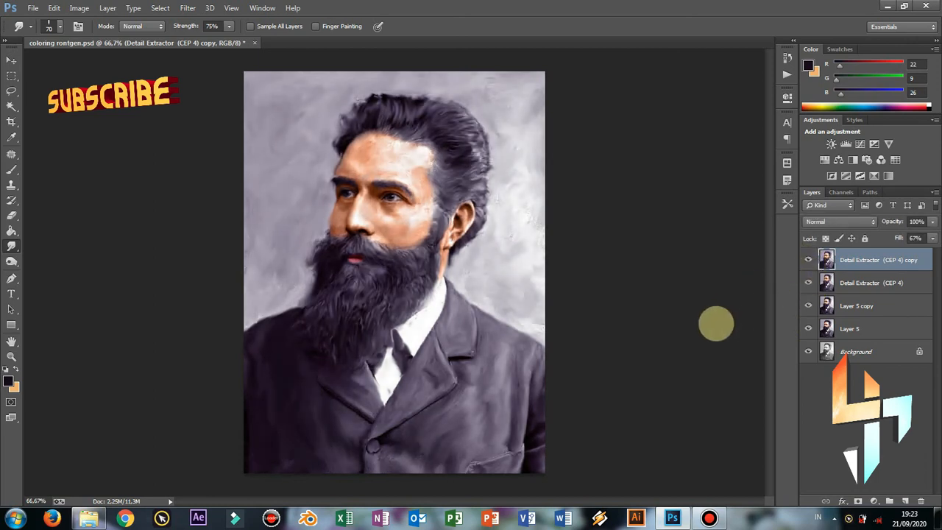
key("ctrl+s")
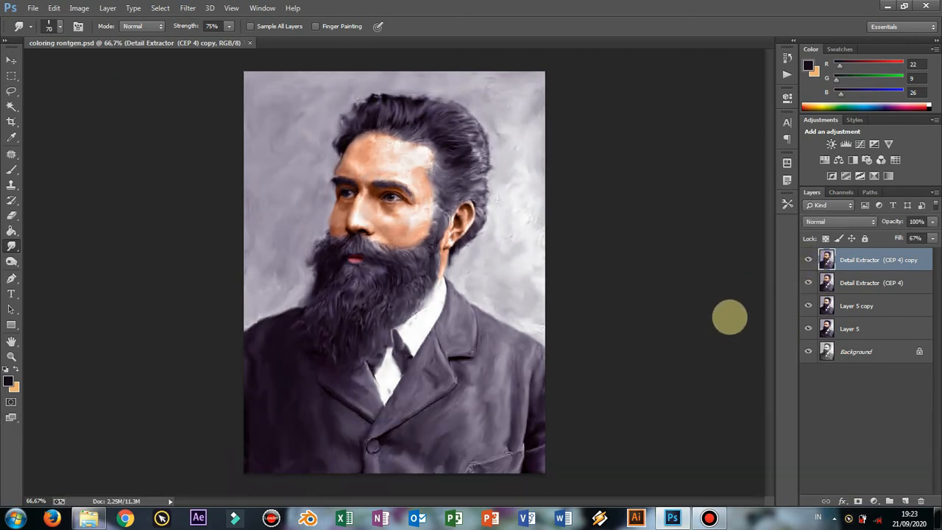